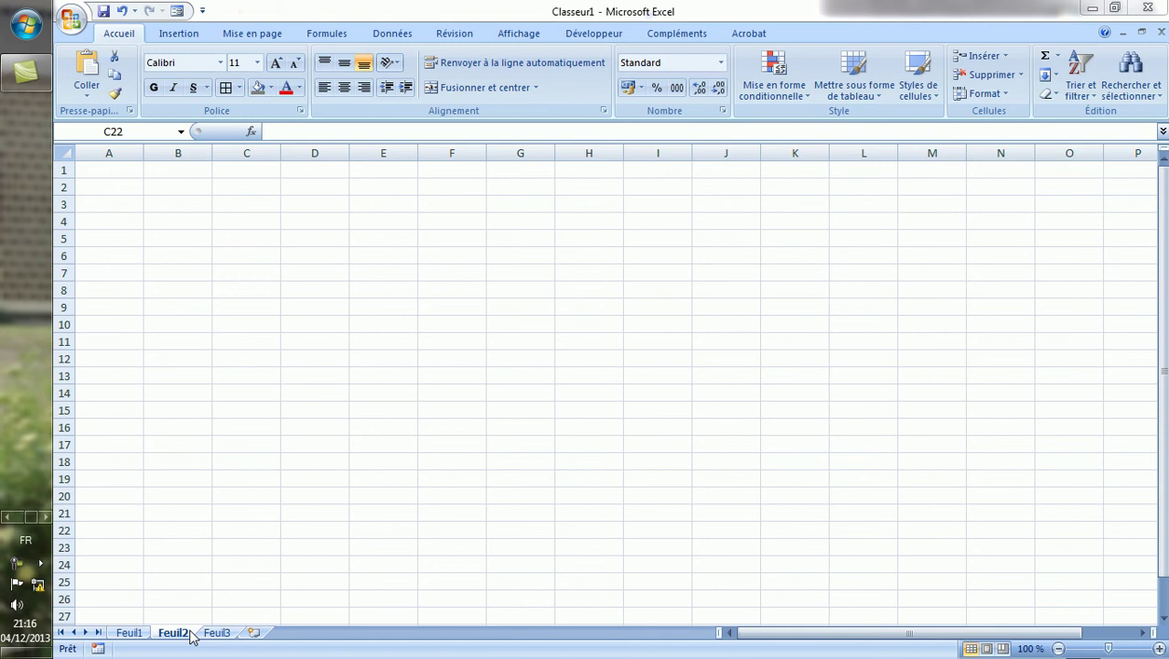
Replace the Feuil2 tab name with 'Diagramme de Gantt'
key("BackSpace")
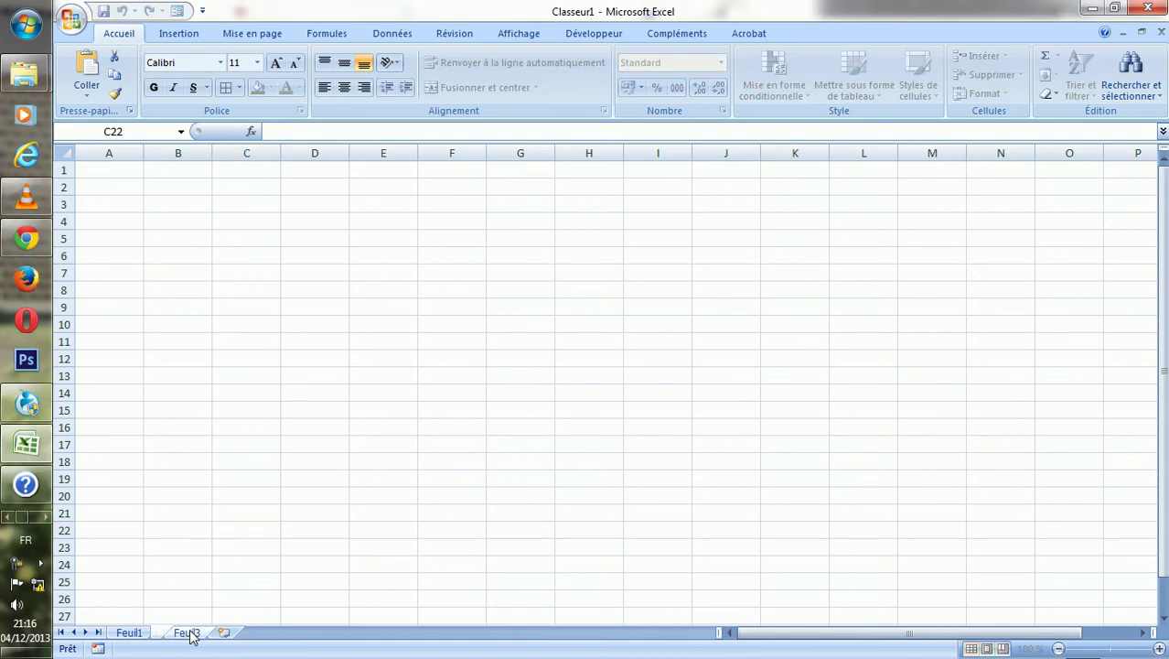
type("Diagramme ")
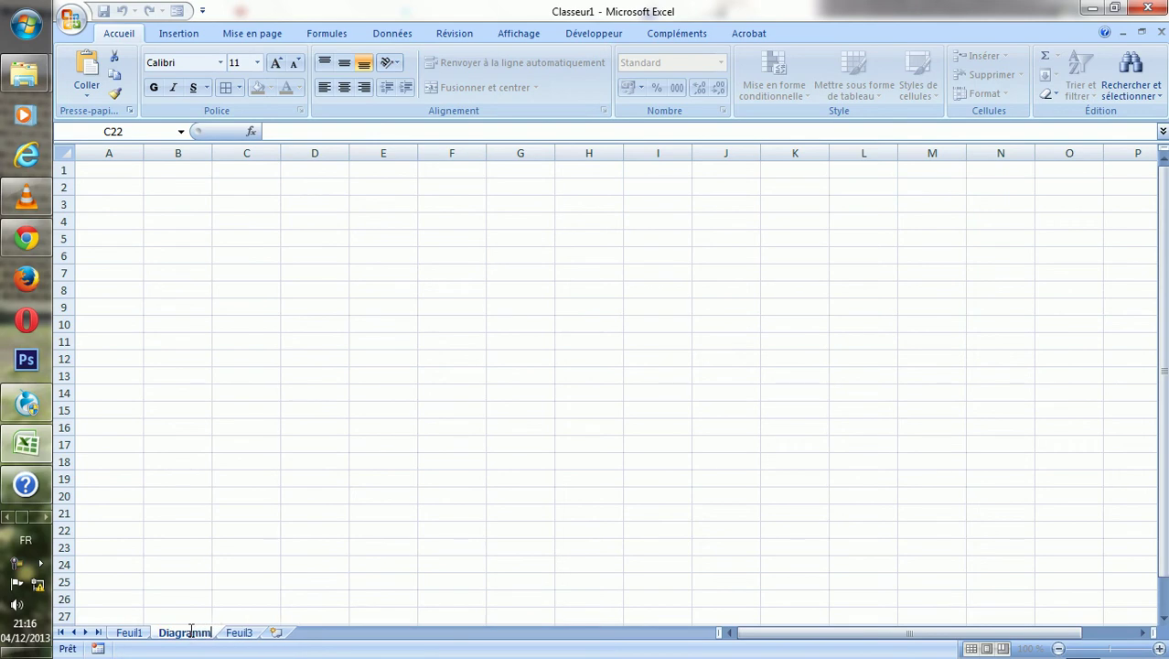
type("de Gantt")
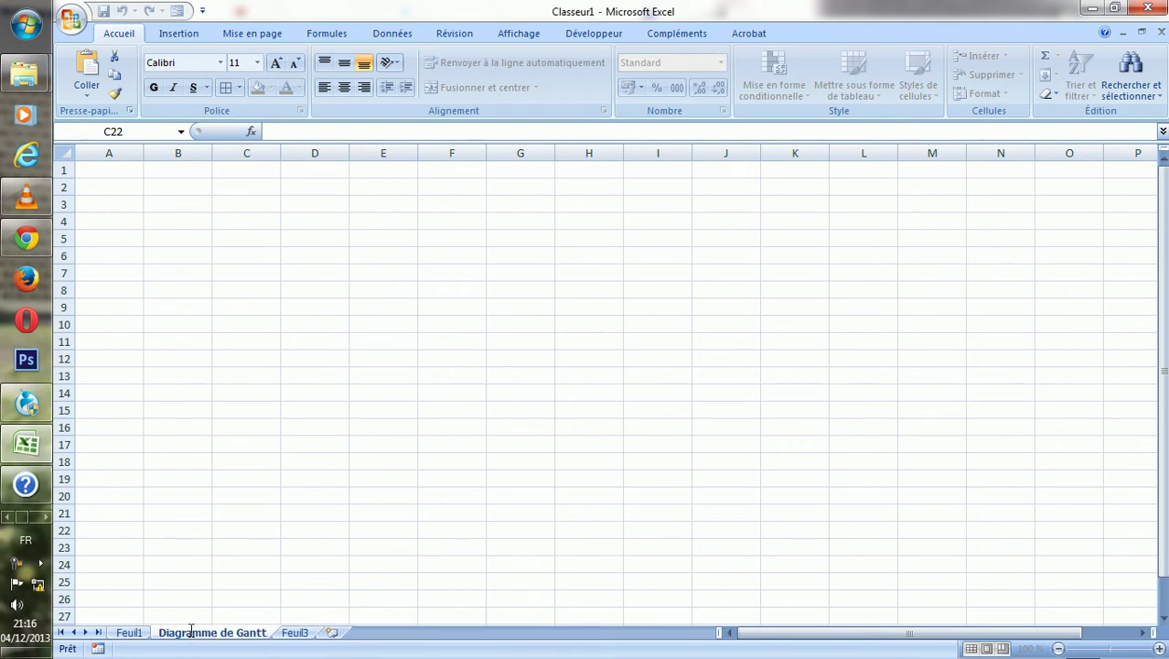
Enter the headers Tache, Debut and Durée in A1, B1 and C1
left_click(118, 180)
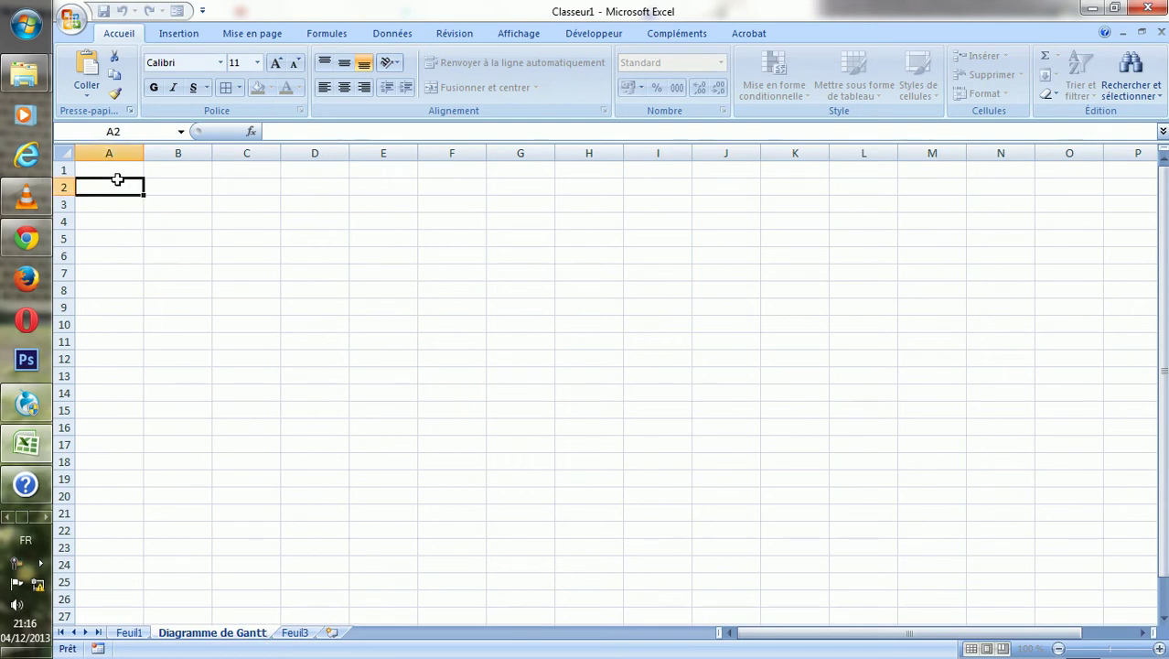
left_click(115, 172)
type("Tache")
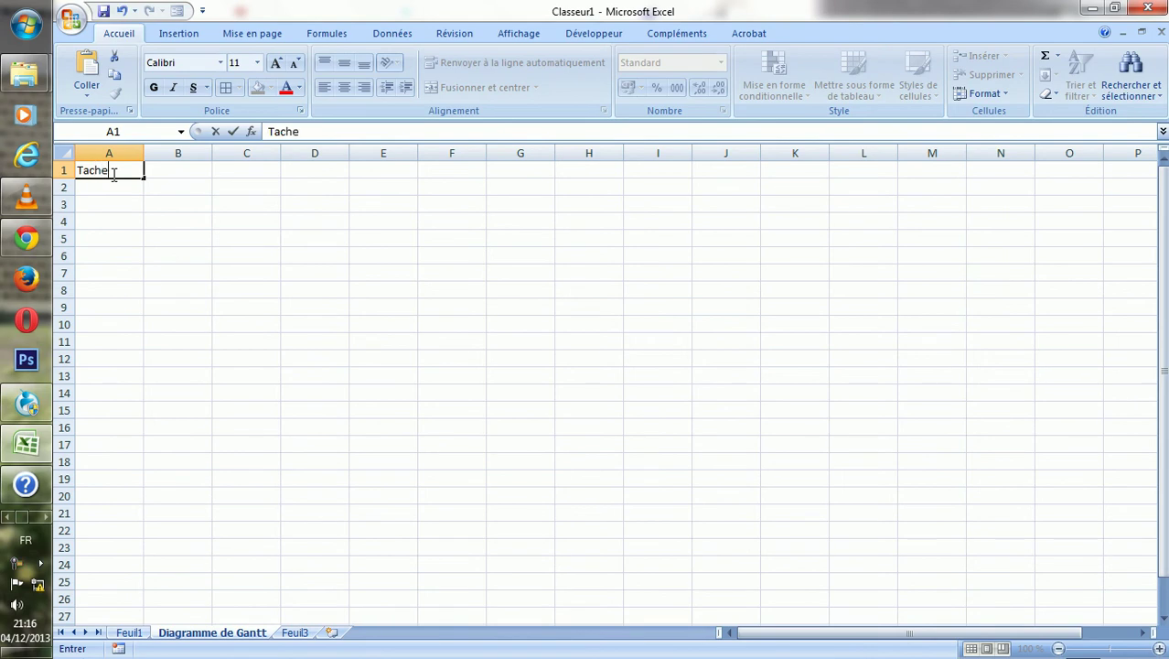
left_click(193, 171)
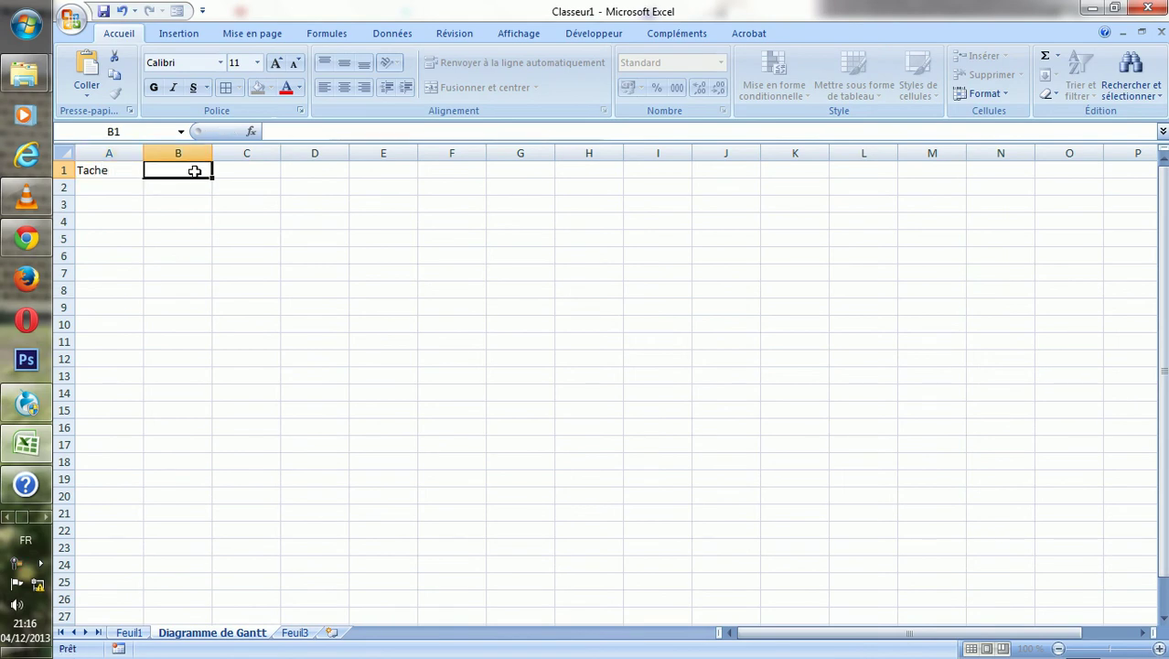
type("Debut")
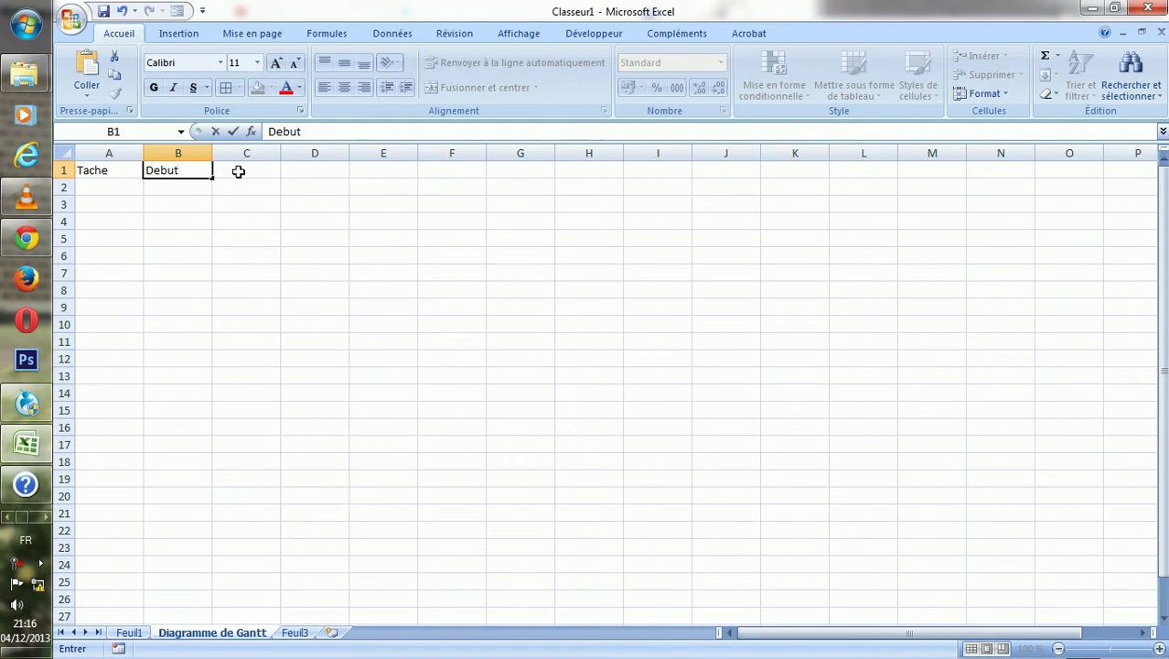
left_click(240, 172)
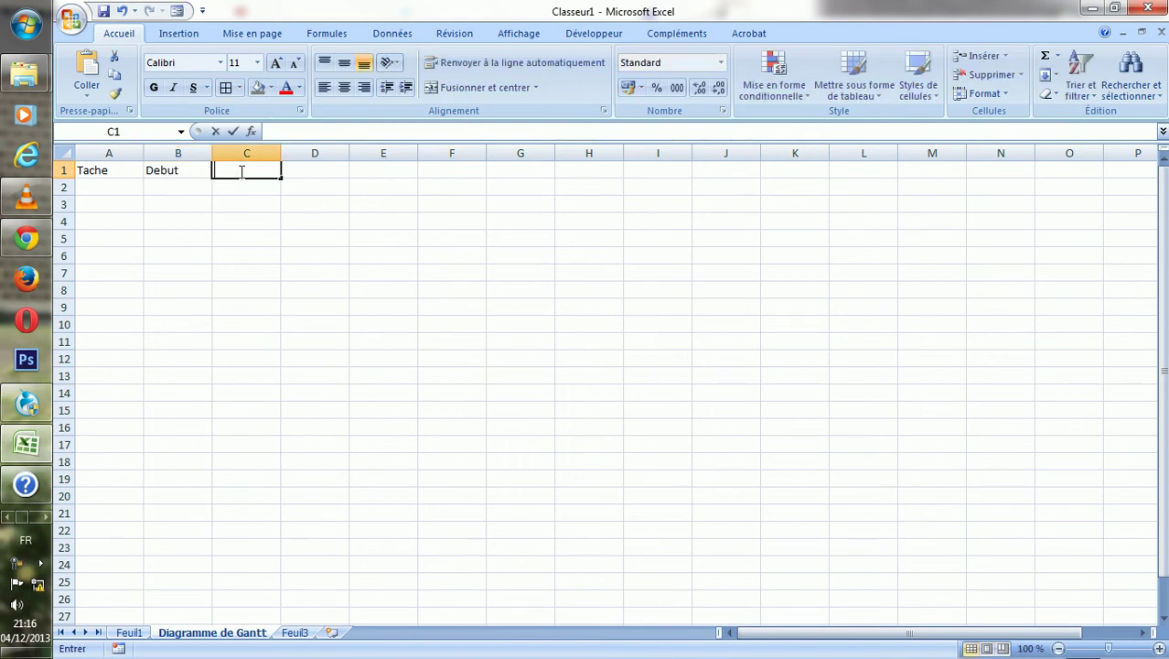
type("Durée")
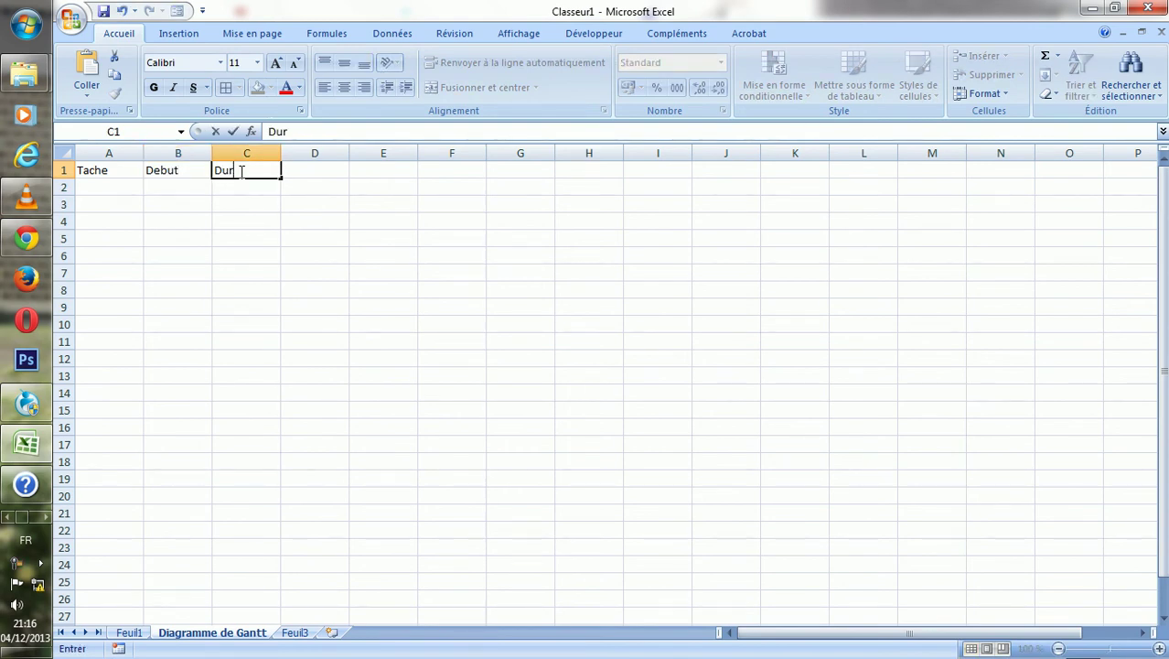
left_click(194, 183)
Select the header cells A1 through C1
left_click(103, 172)
left_click(160, 174)
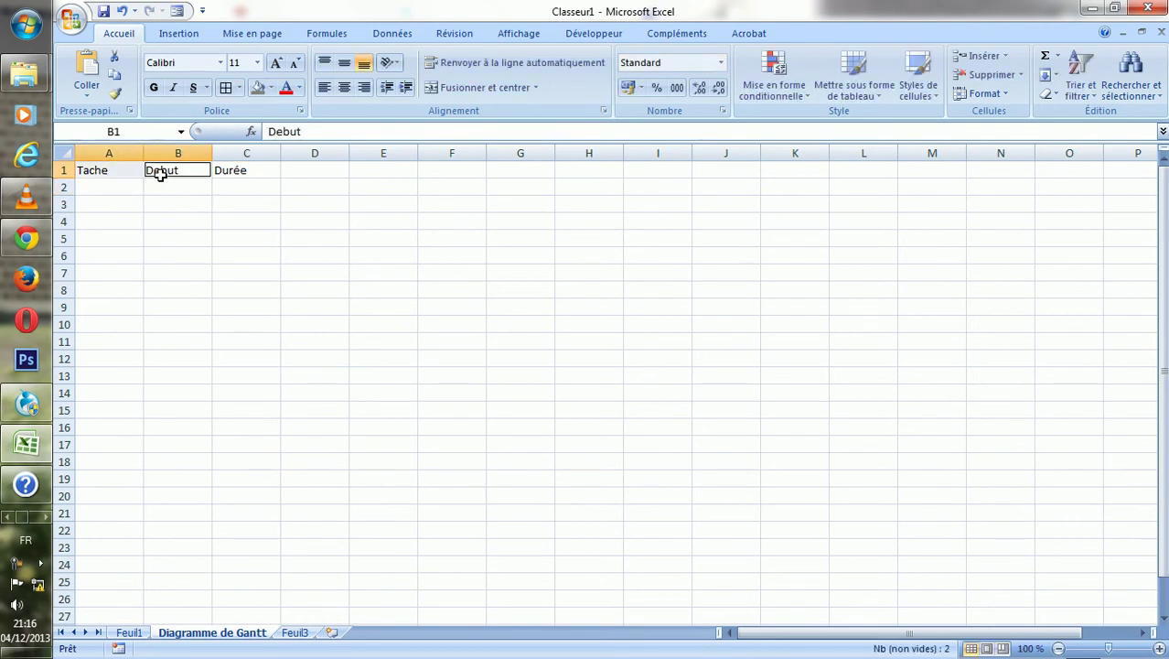
left_click(249, 172)
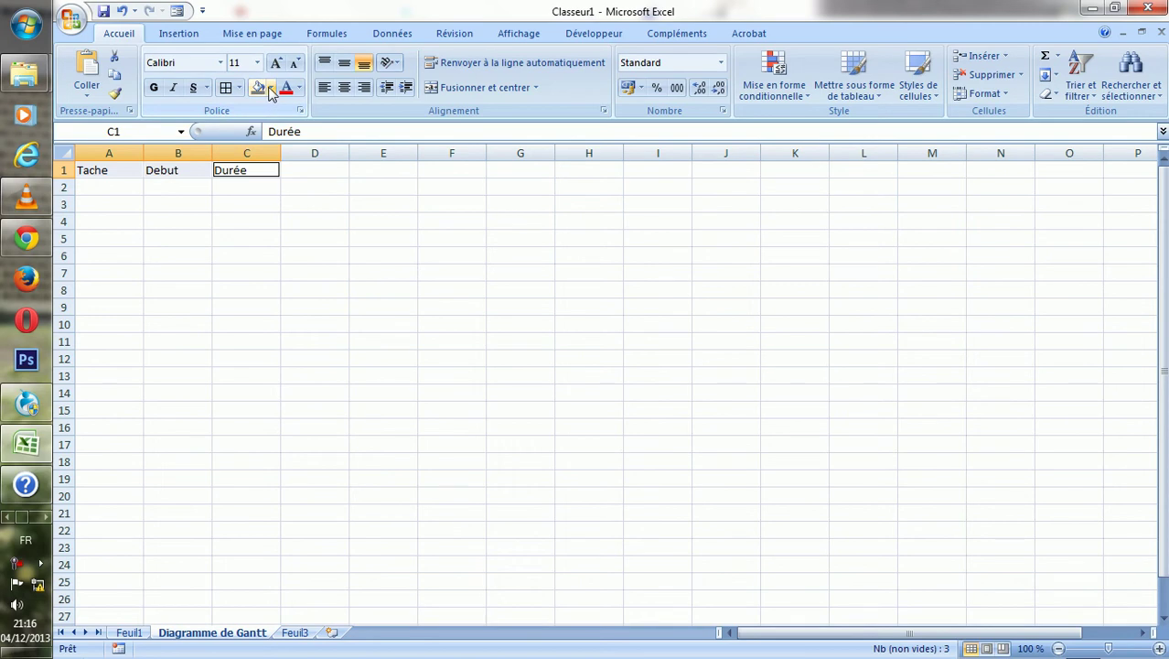
Fill the A1:C1 headers grey and apply all borders to A2:C8
left_click(271, 88)
left_click(269, 137)
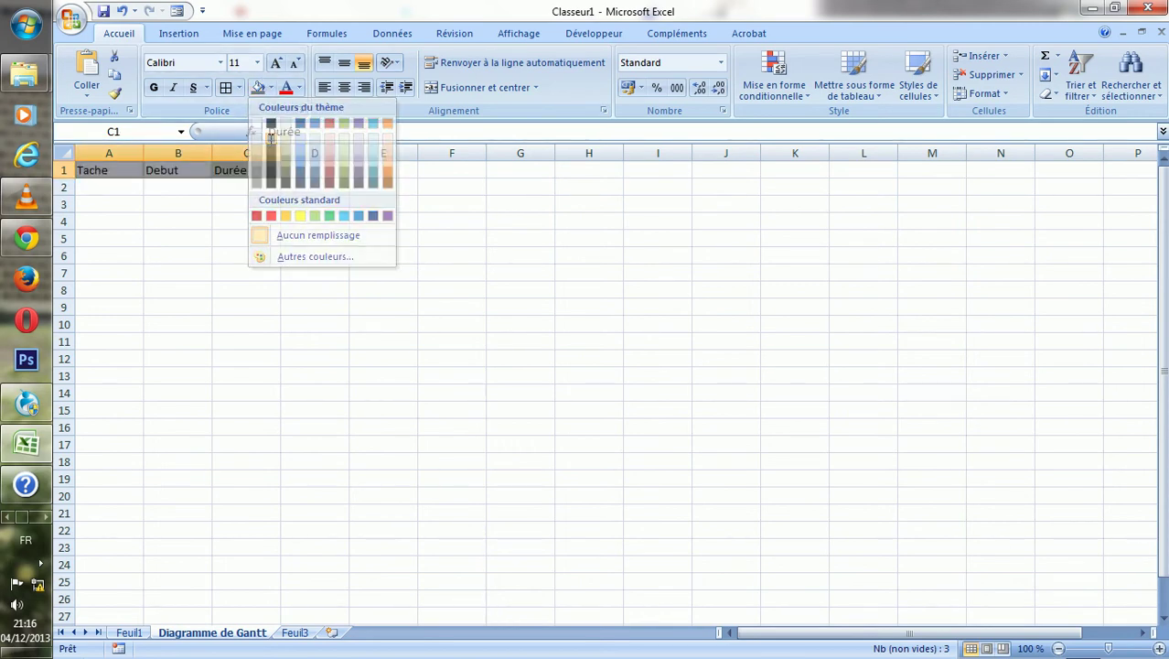
mouse_move(103, 189)
left_mouse_down()
mouse_move(226, 298)
mouse_move(226, 287)
left_mouse_up()
left_click(225, 87)
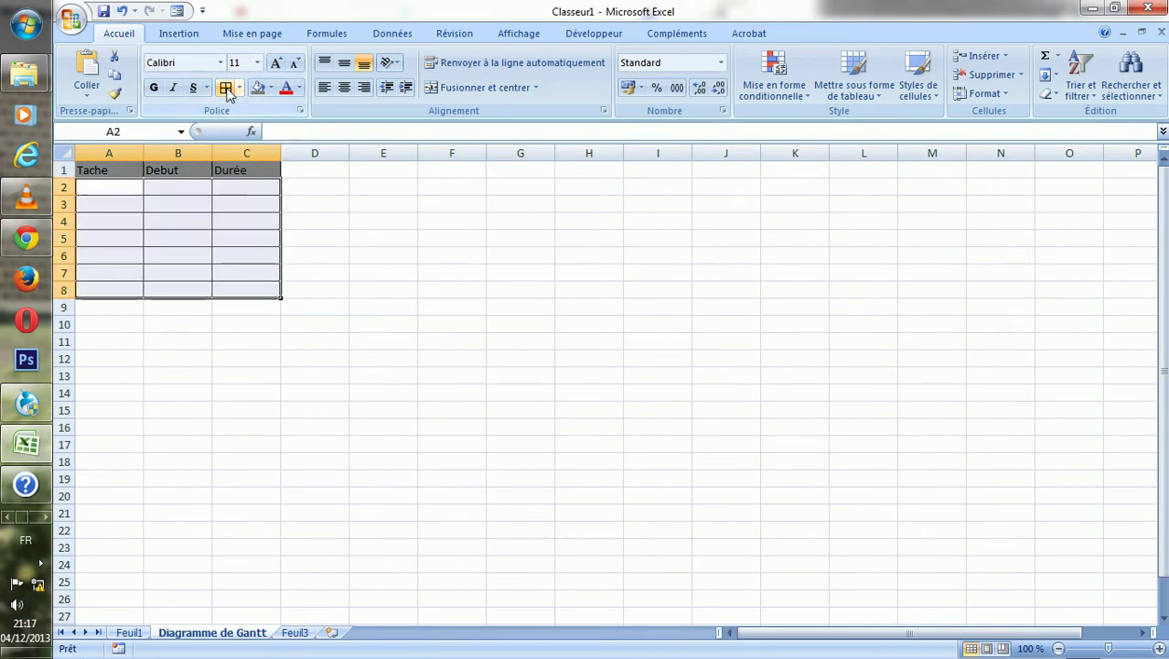
left_click(128, 178)
double_click(133, 186)
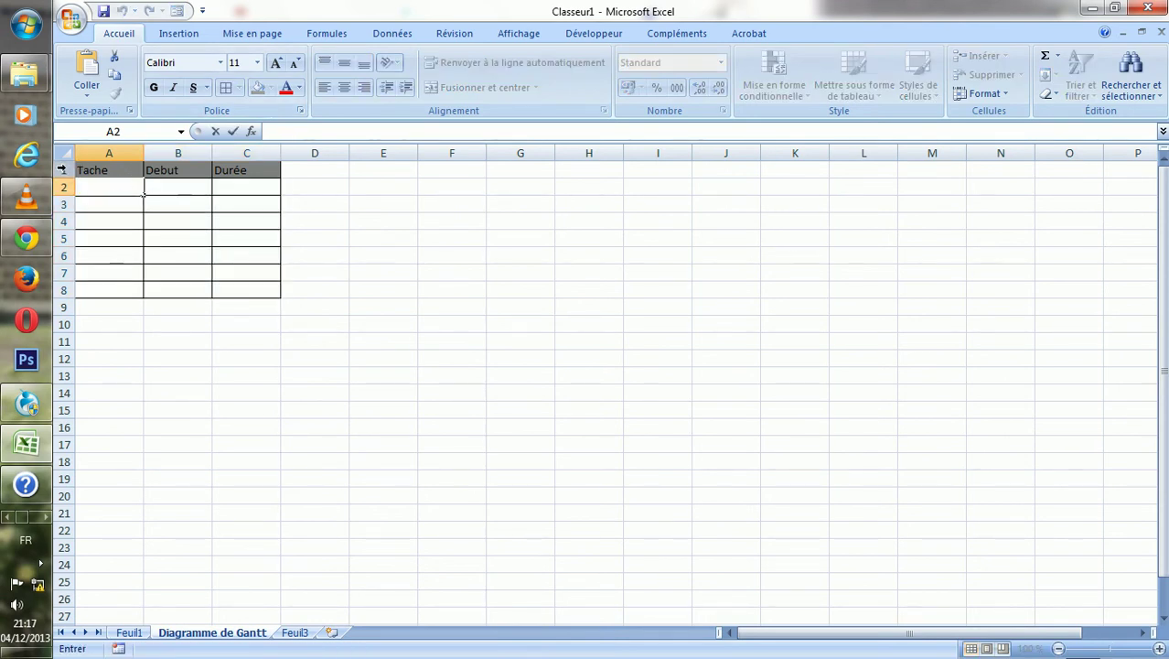
Insert three rows above and one column left of the table, moving it to B4:D11
right_click(66, 170)
left_click(137, 259)
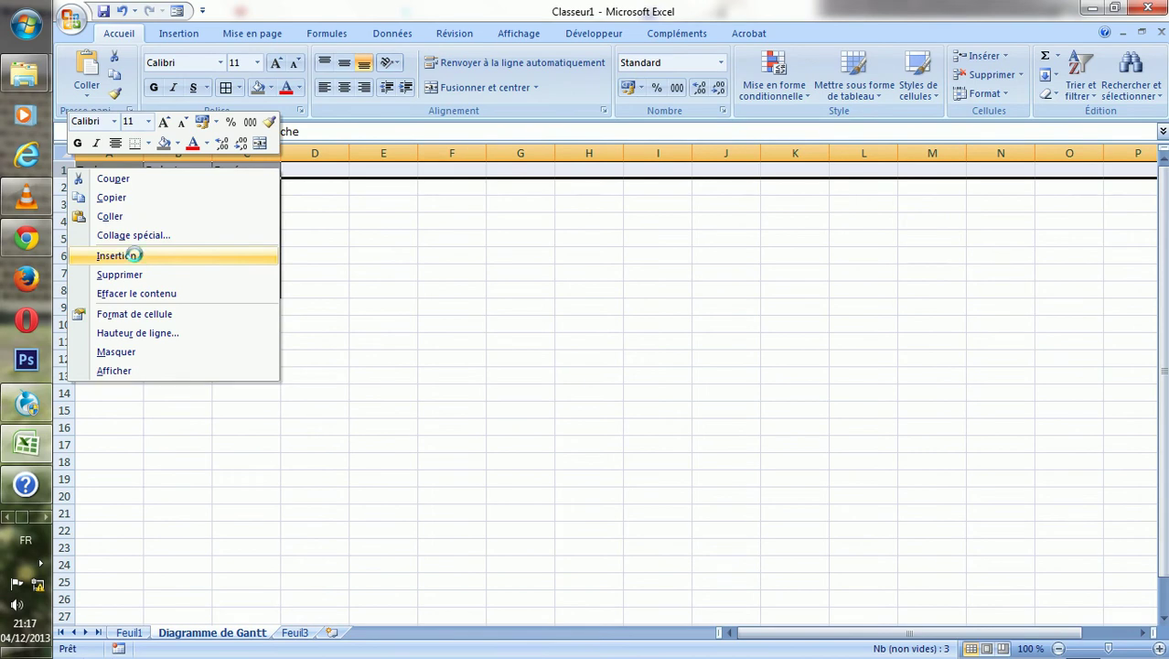
right_click(67, 169)
left_click(100, 254)
left_click(115, 225)
right_click(68, 172)
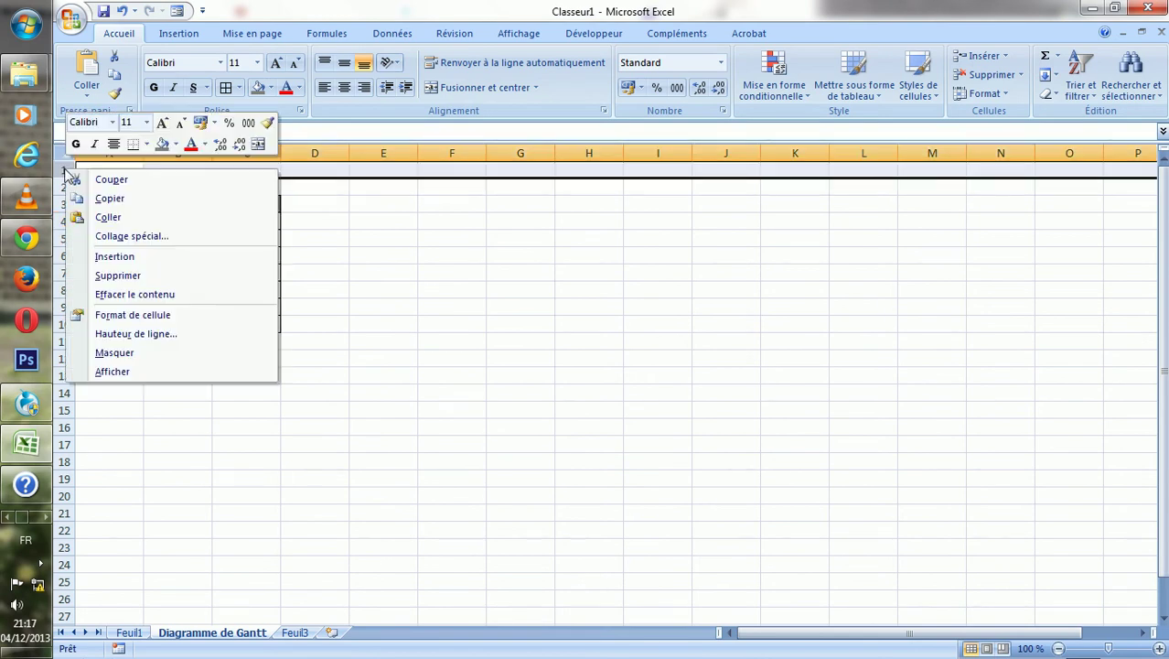
left_click(137, 257)
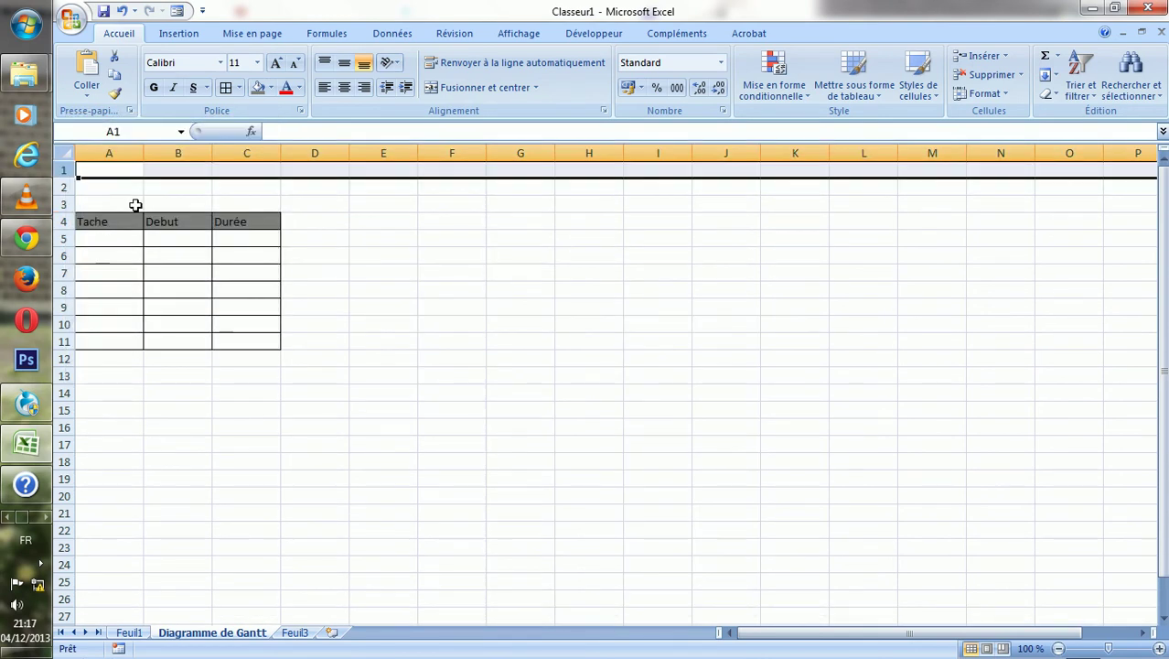
right_click(102, 149)
left_click(150, 242)
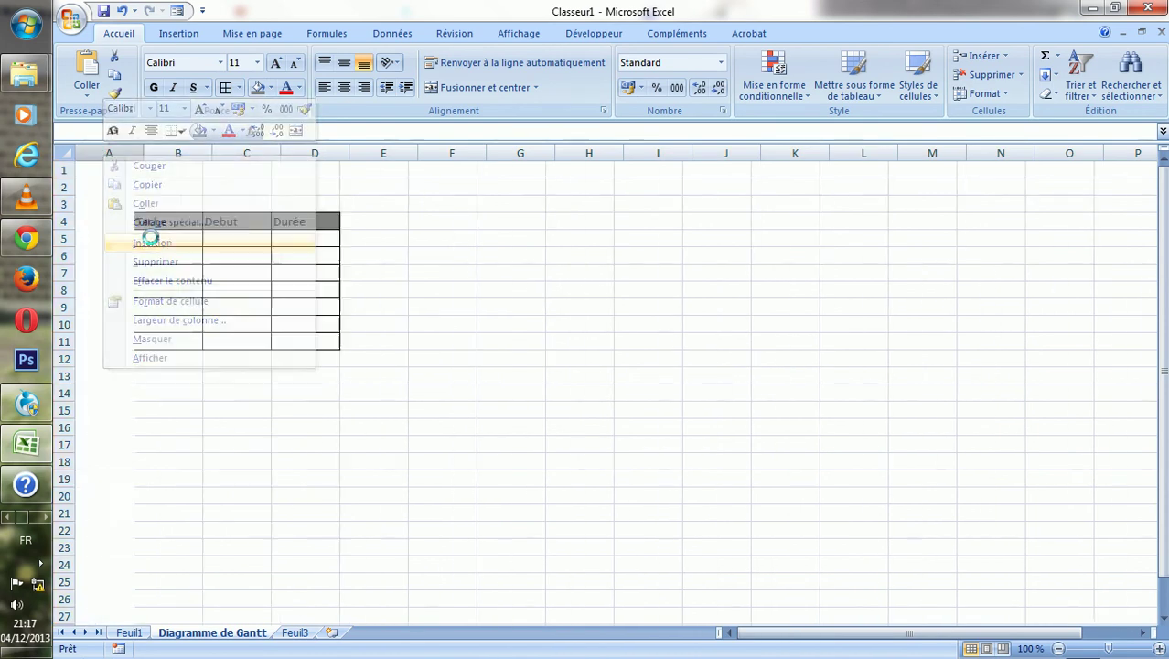
left_click(172, 238)
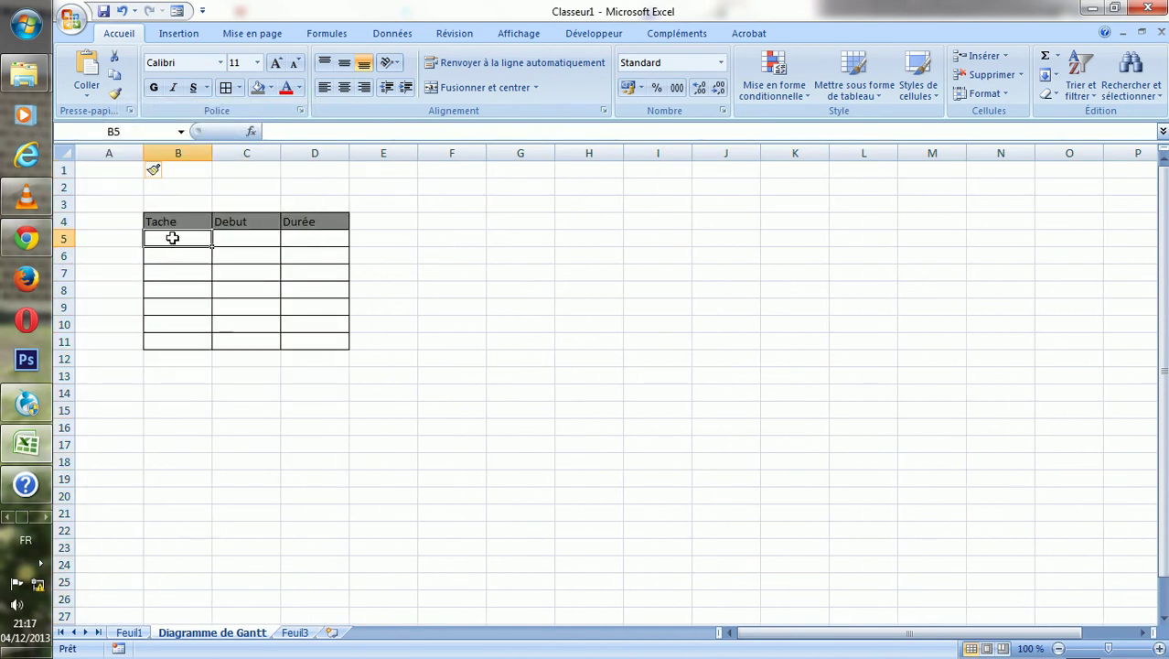
Enter Tache1 in B5 and fill it down to B11 to create Tache2–Tache7
type("Tache")
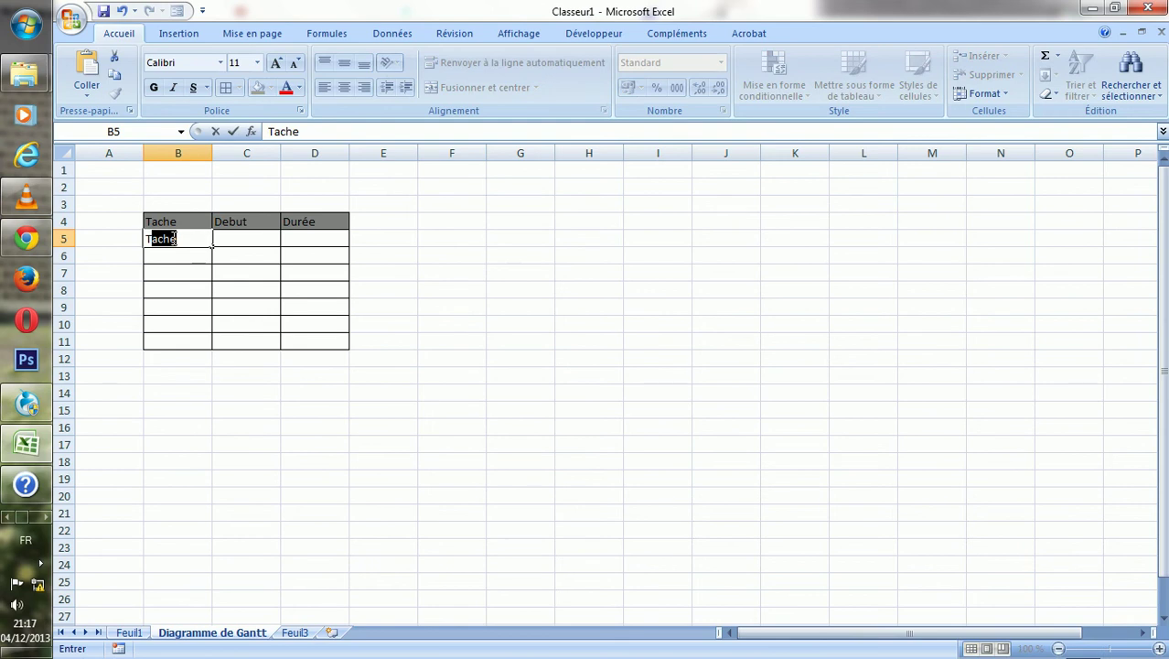
left_click(187, 239)
type("1")
left_click(226, 241)
left_click(187, 239)
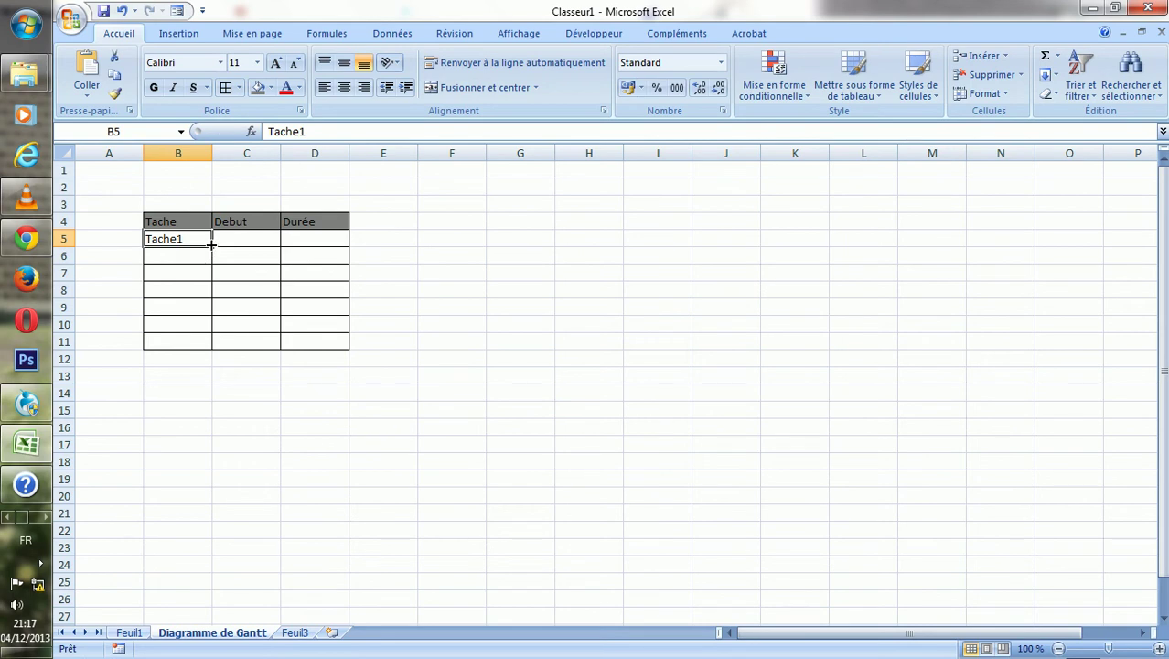
left_click_drag(210, 243, 207, 340)
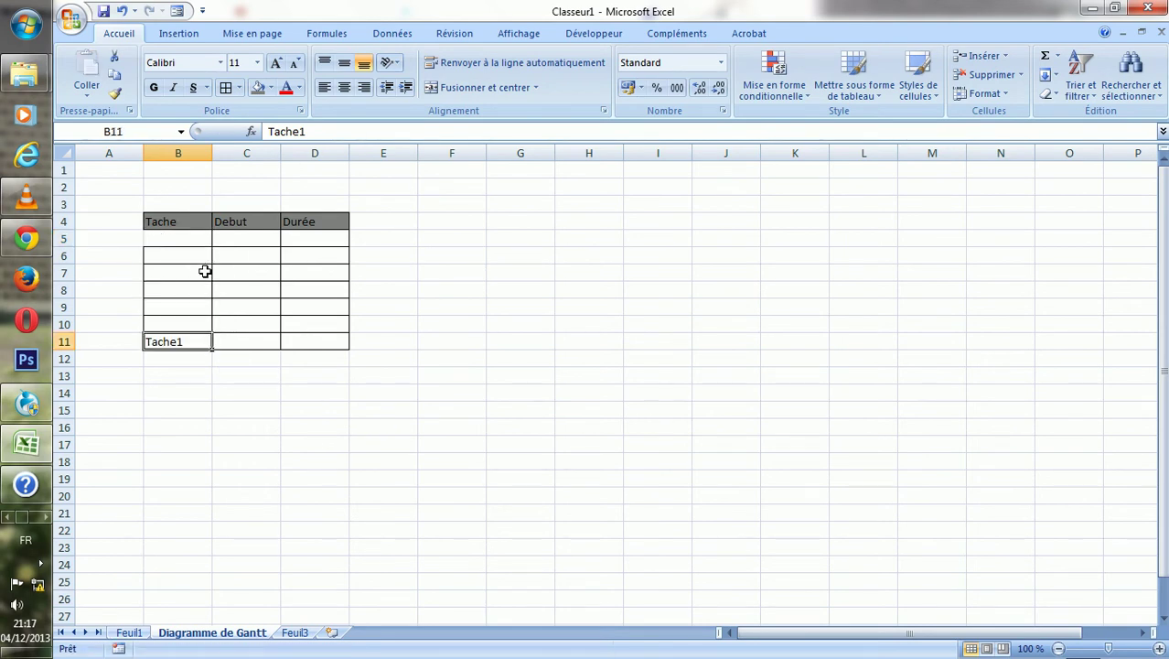
key("ctrl+z")
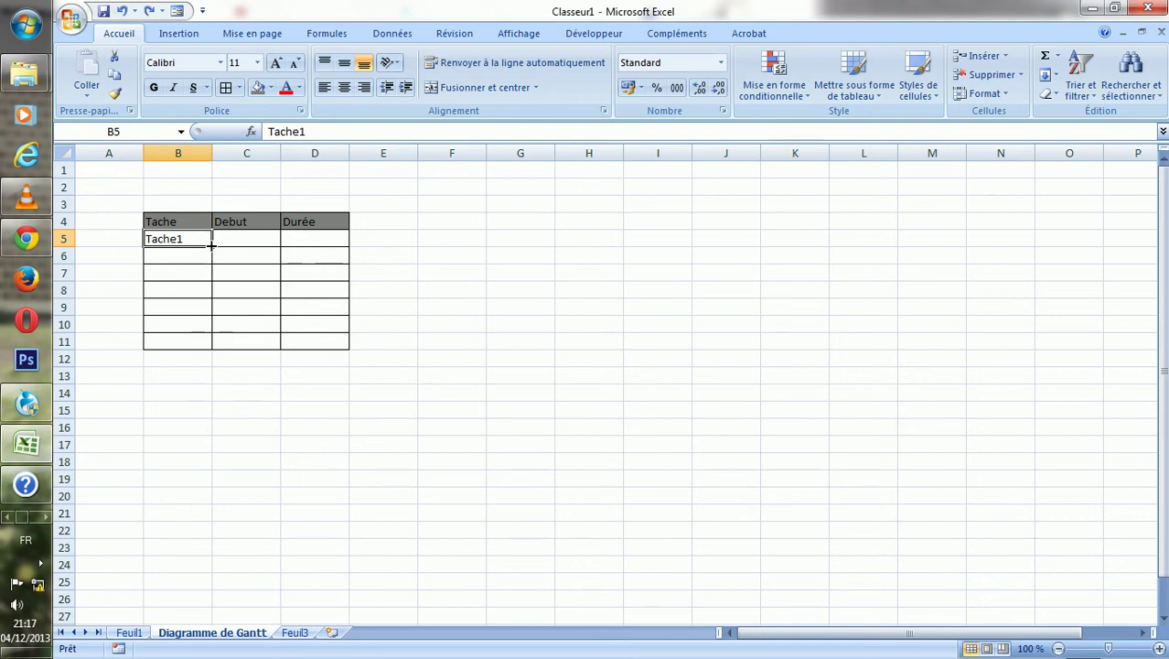
left_click_drag(210, 243, 208, 344)
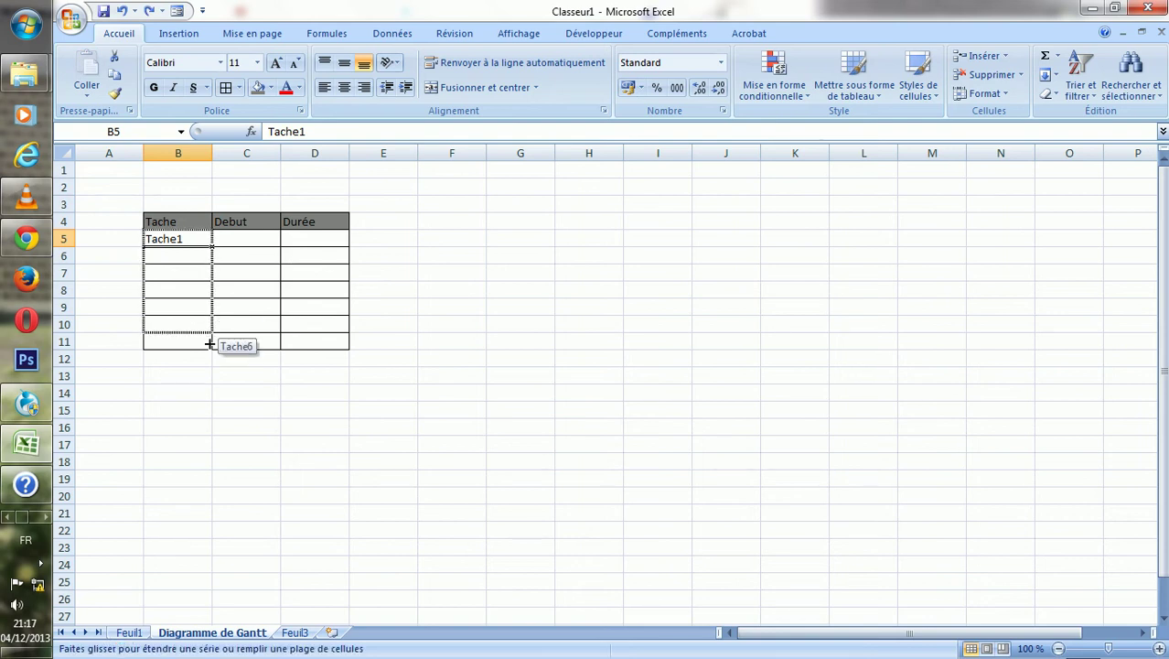
double_click(250, 238)
Enter start and duration values for Tache1 through Tache3 in C5:D7
type("0")
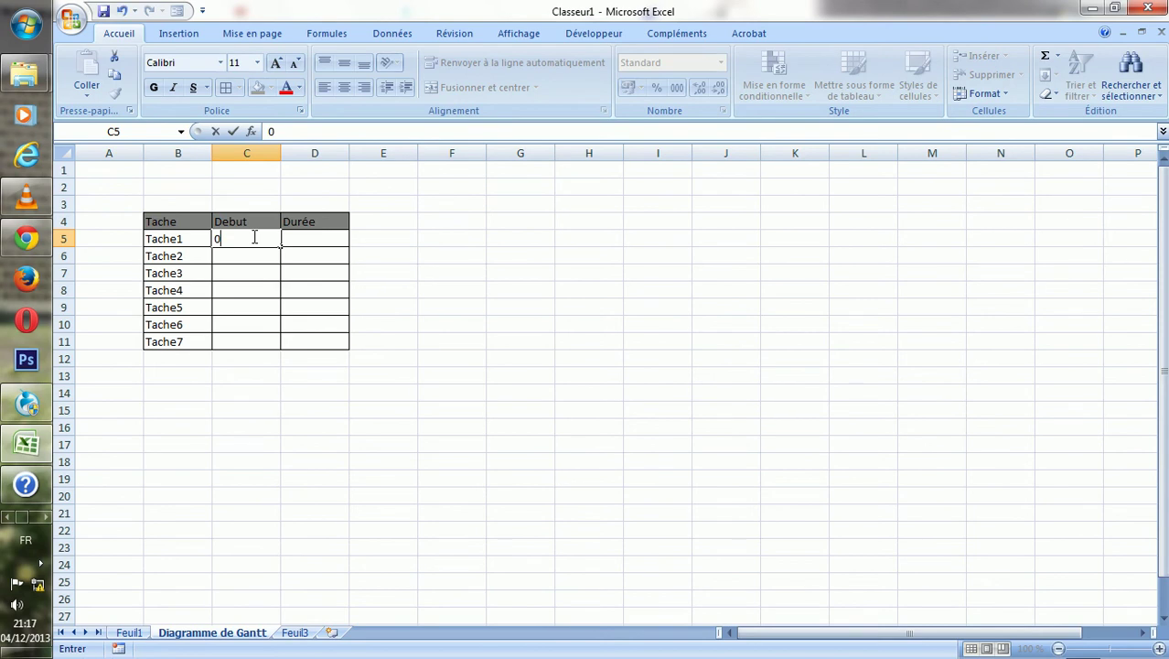
left_click(298, 239)
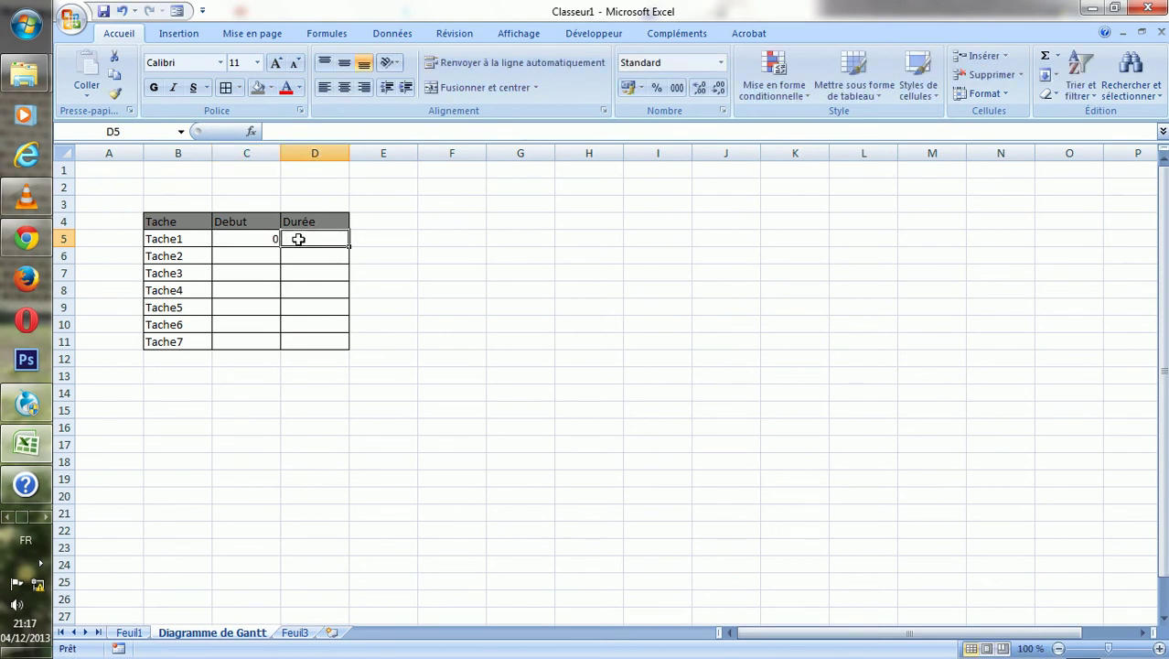
type("2")
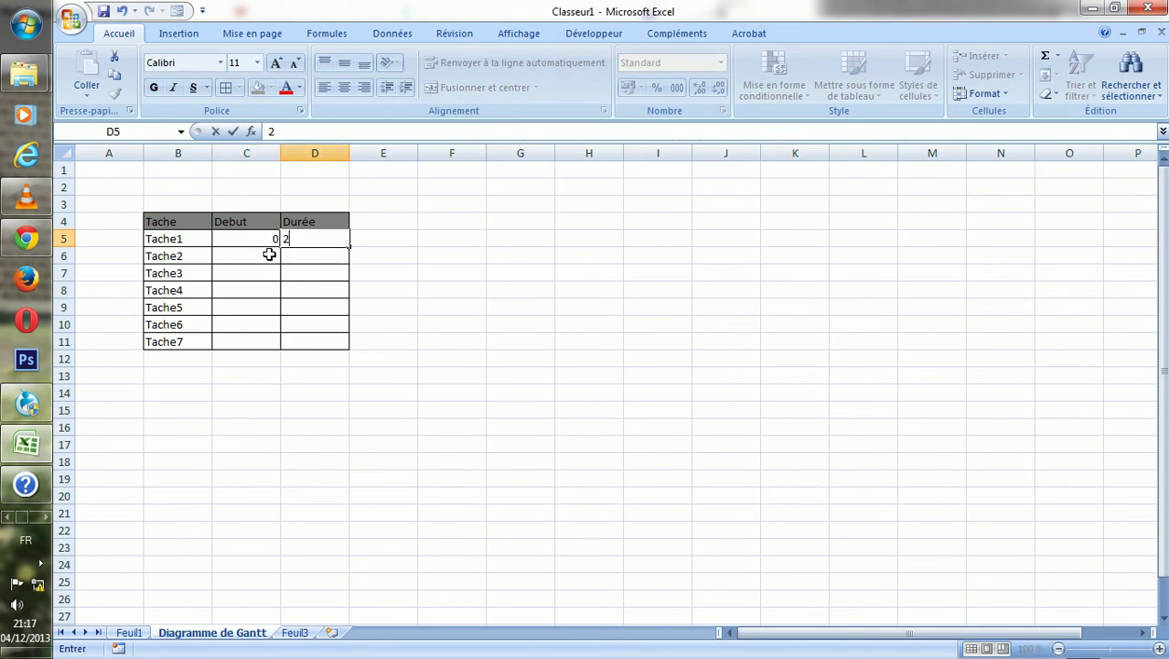
left_click(269, 255)
type("2")
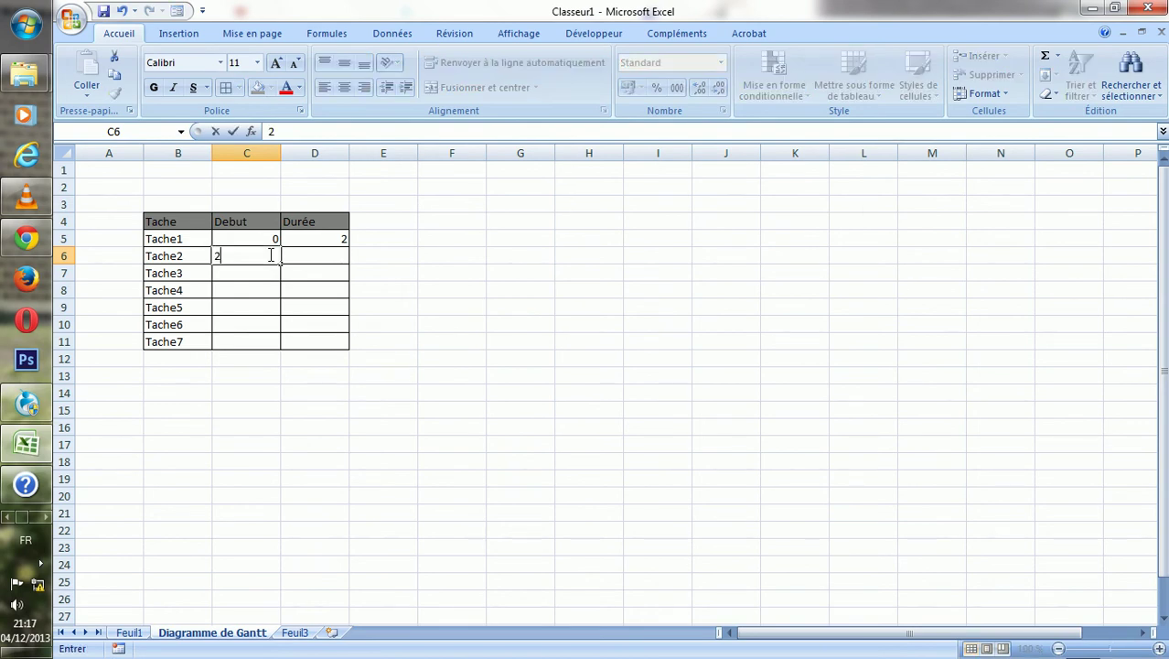
double_click(316, 256)
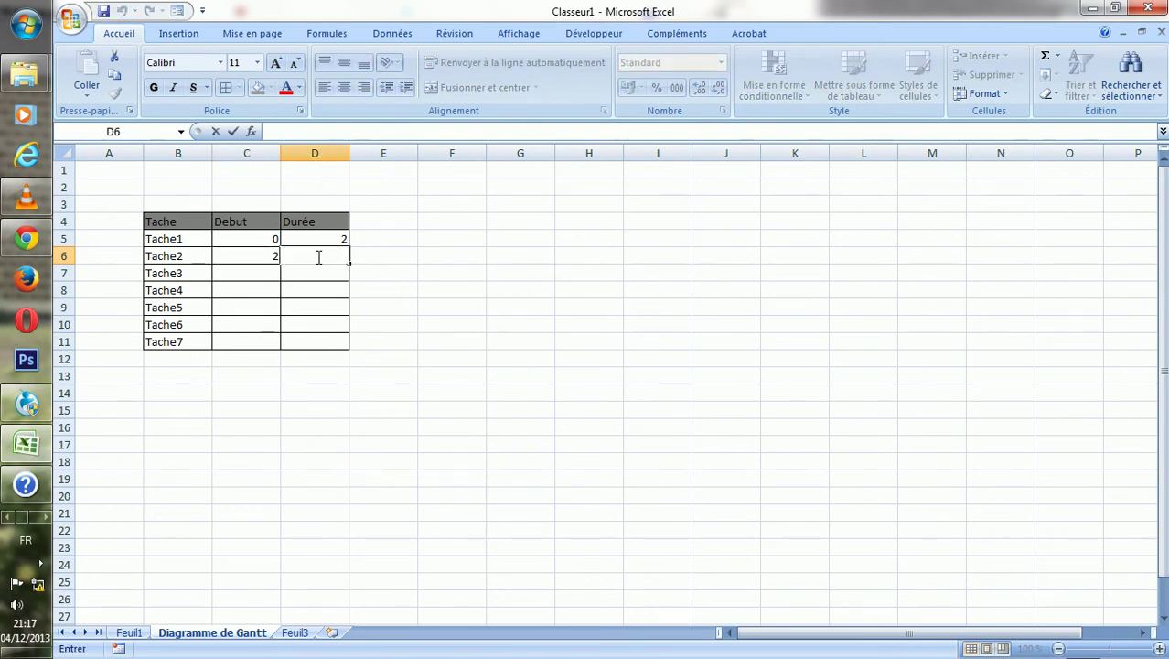
type("8")
double_click(262, 272)
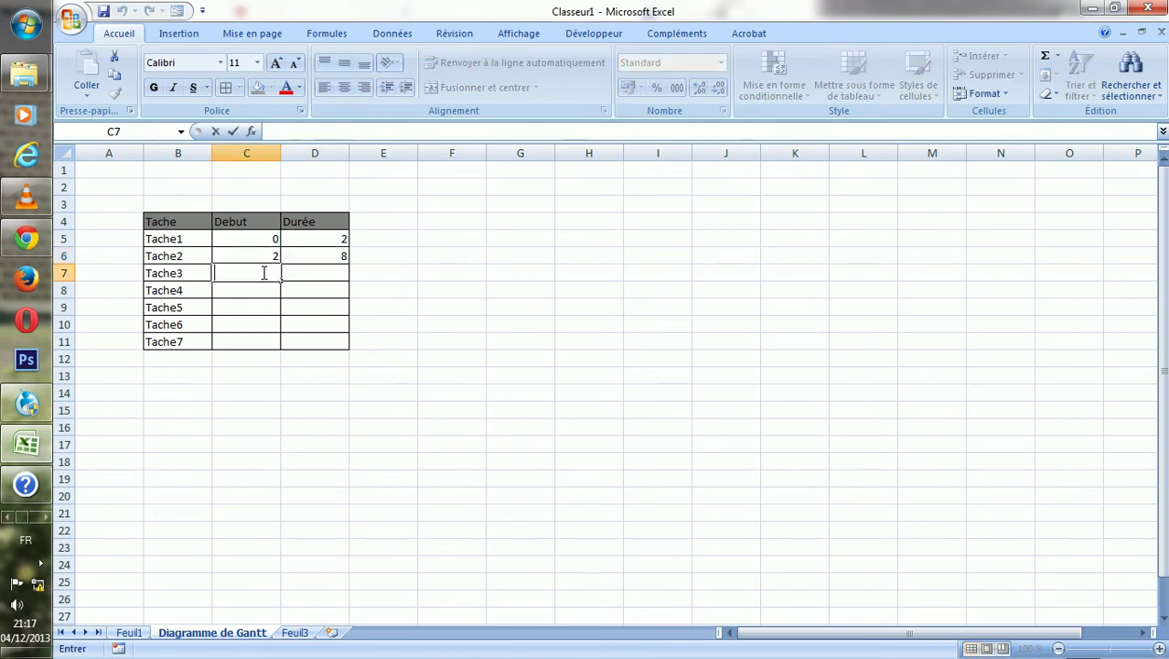
type("10")
left_click(324, 273)
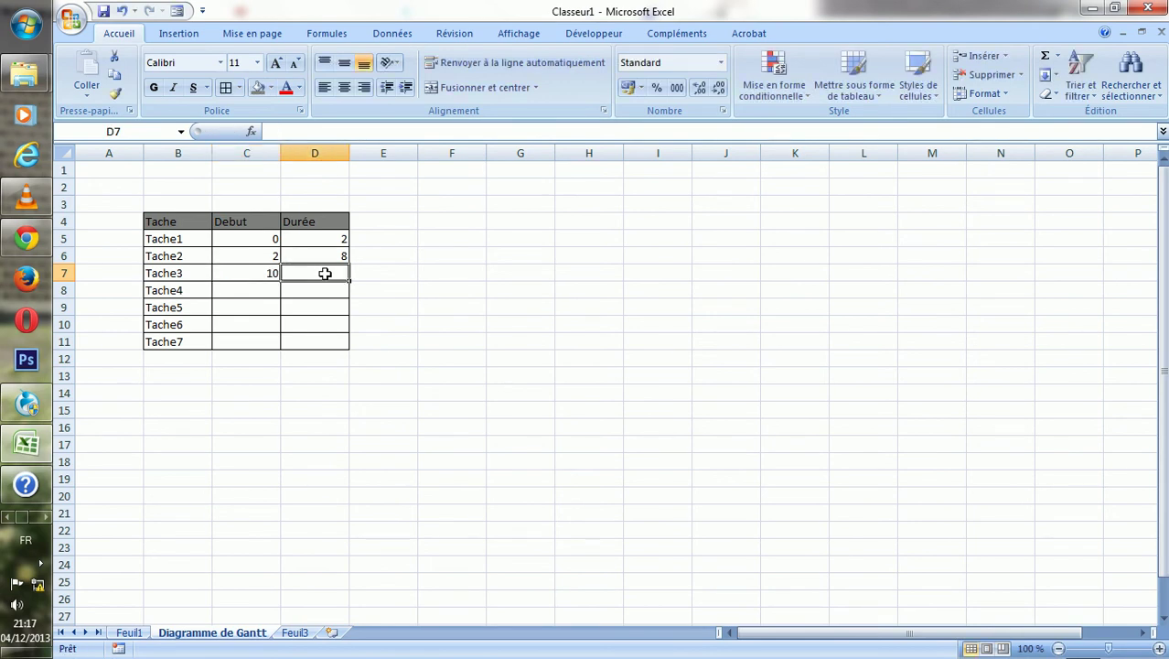
type("4")
Enter start and duration values for Tache4 to Tache6, plus Tache7's start of 30
double_click(269, 290)
type("1")
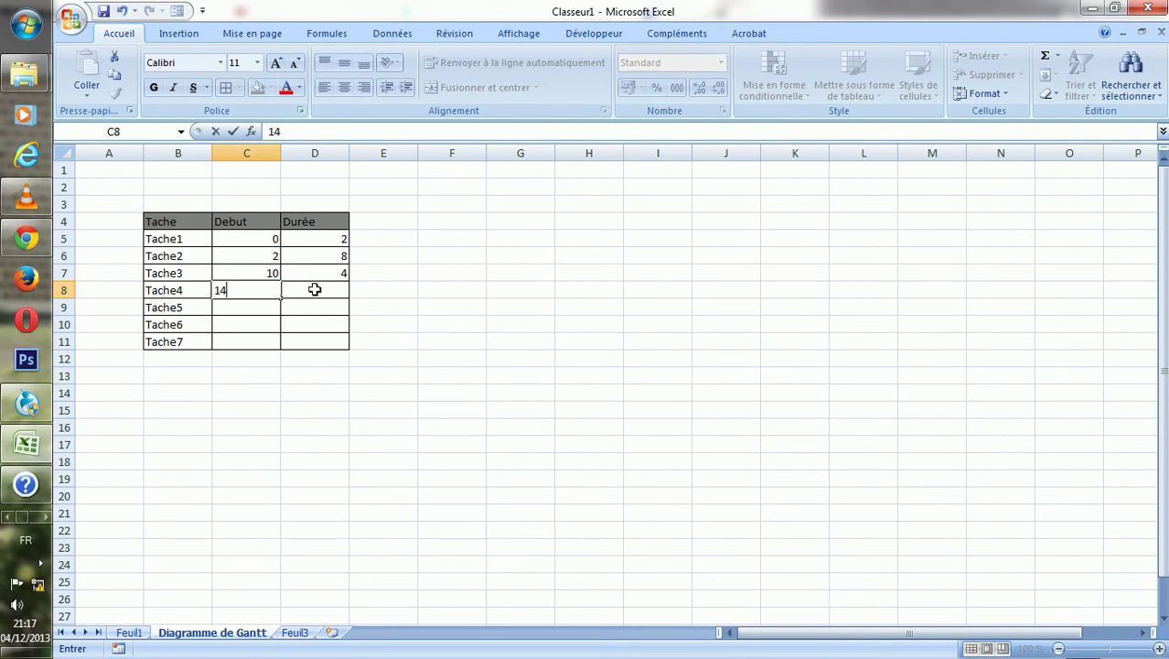
double_click(315, 289)
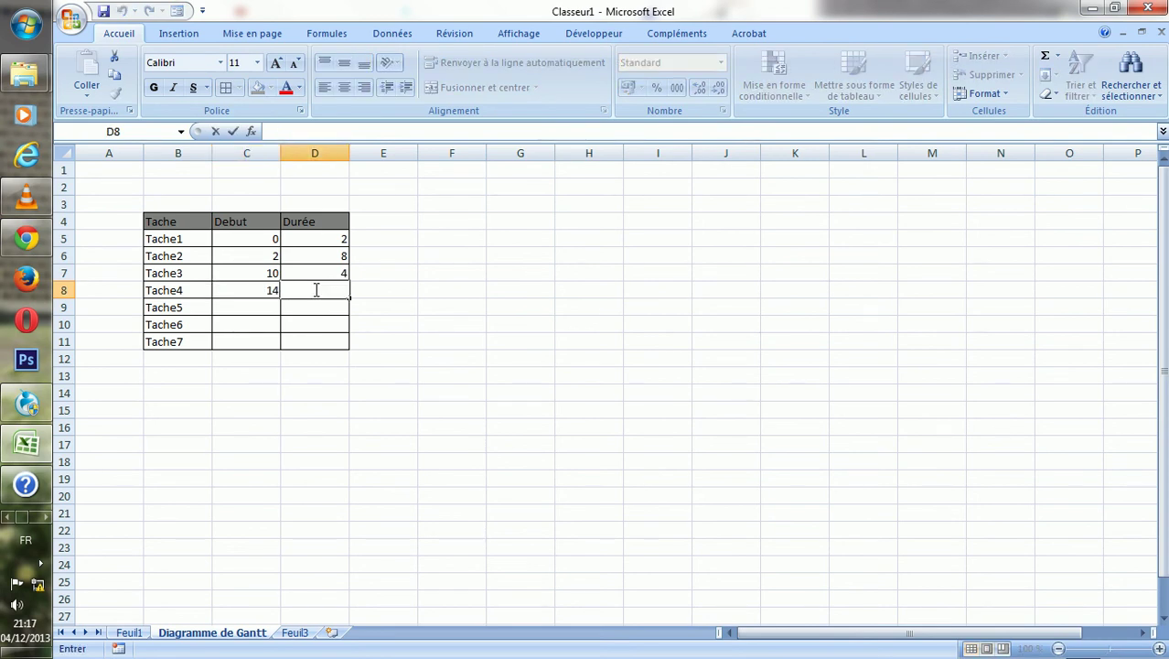
type("10")
double_click(269, 308)
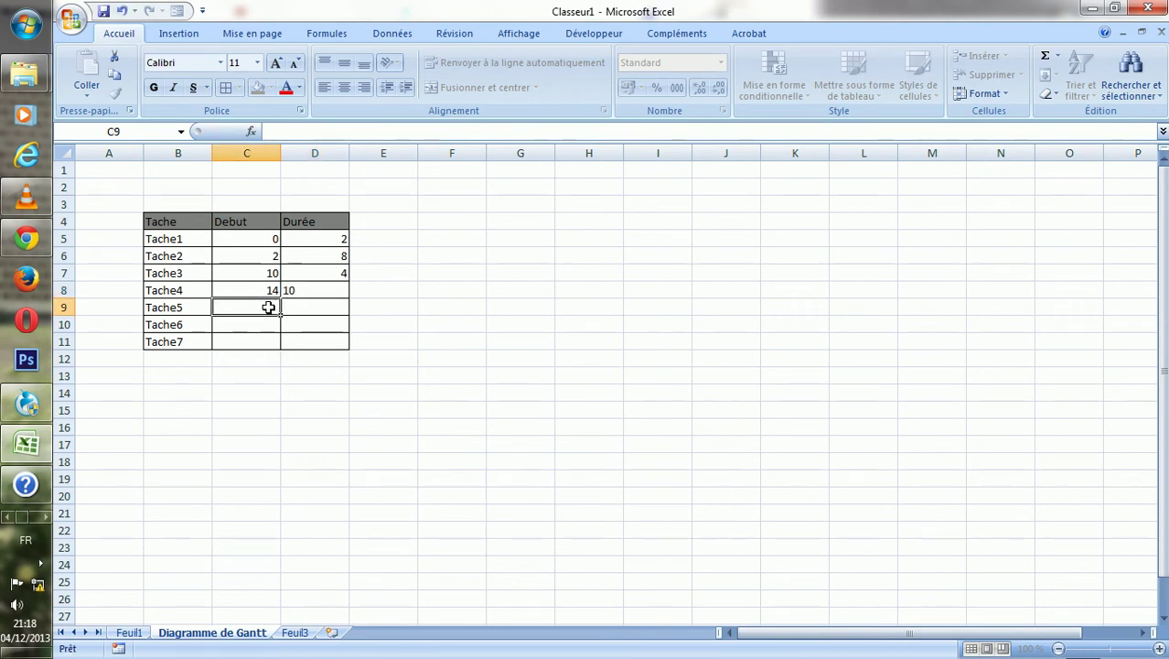
type("24")
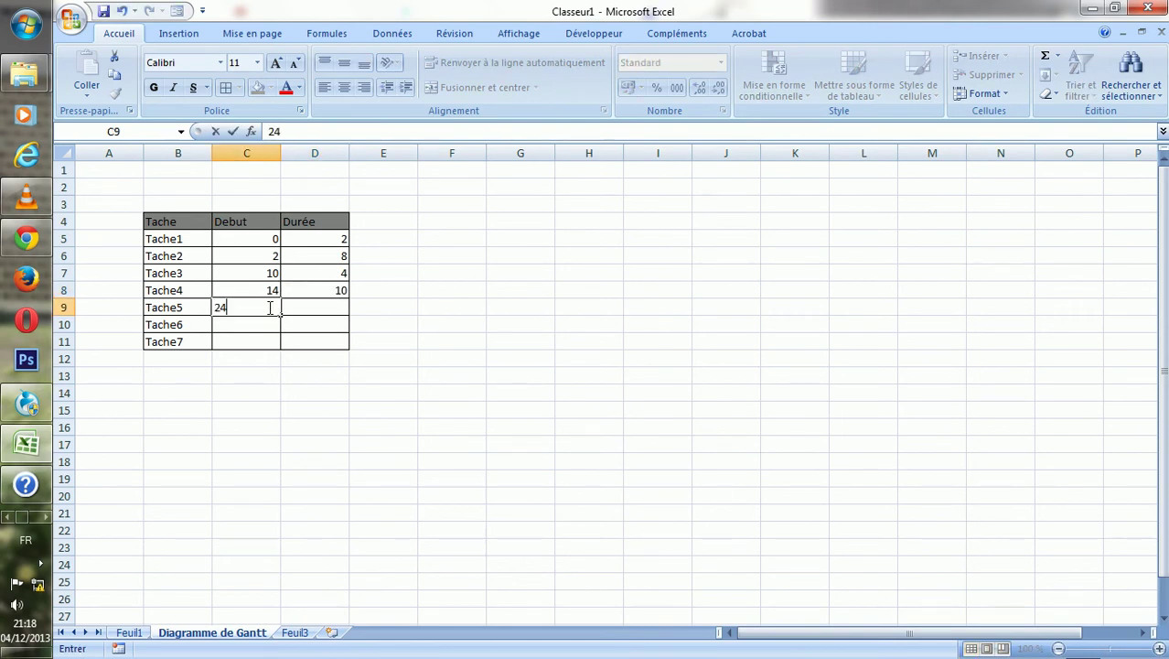
double_click(322, 308)
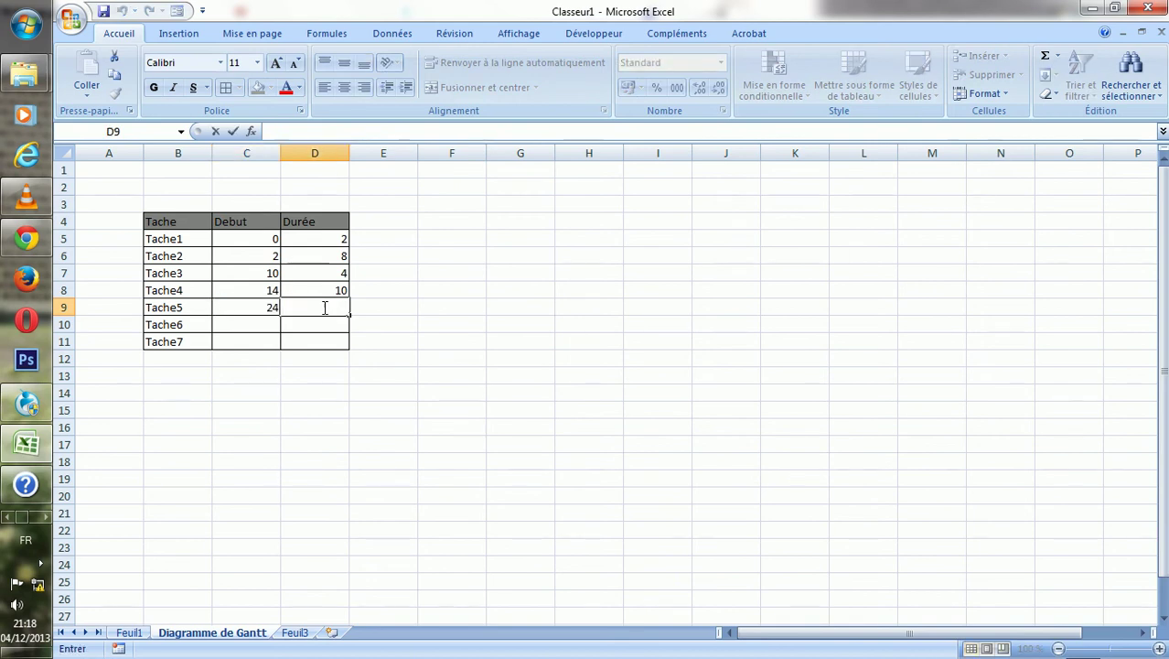
type("4")
double_click(276, 323)
type("28")
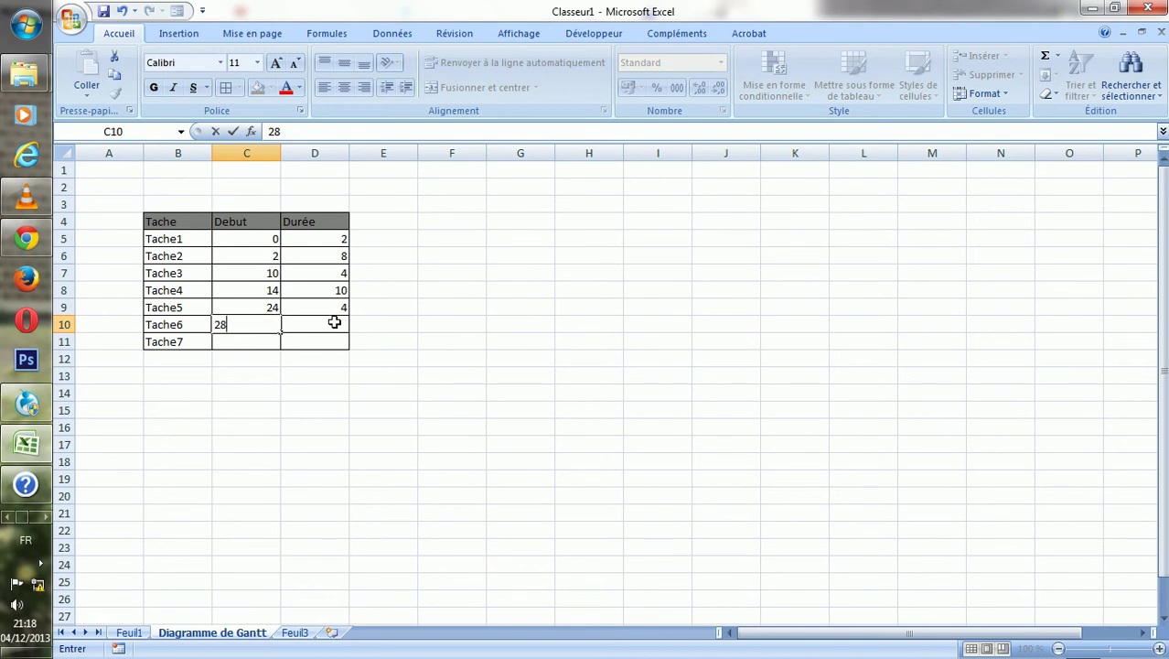
double_click(332, 323)
type("2")
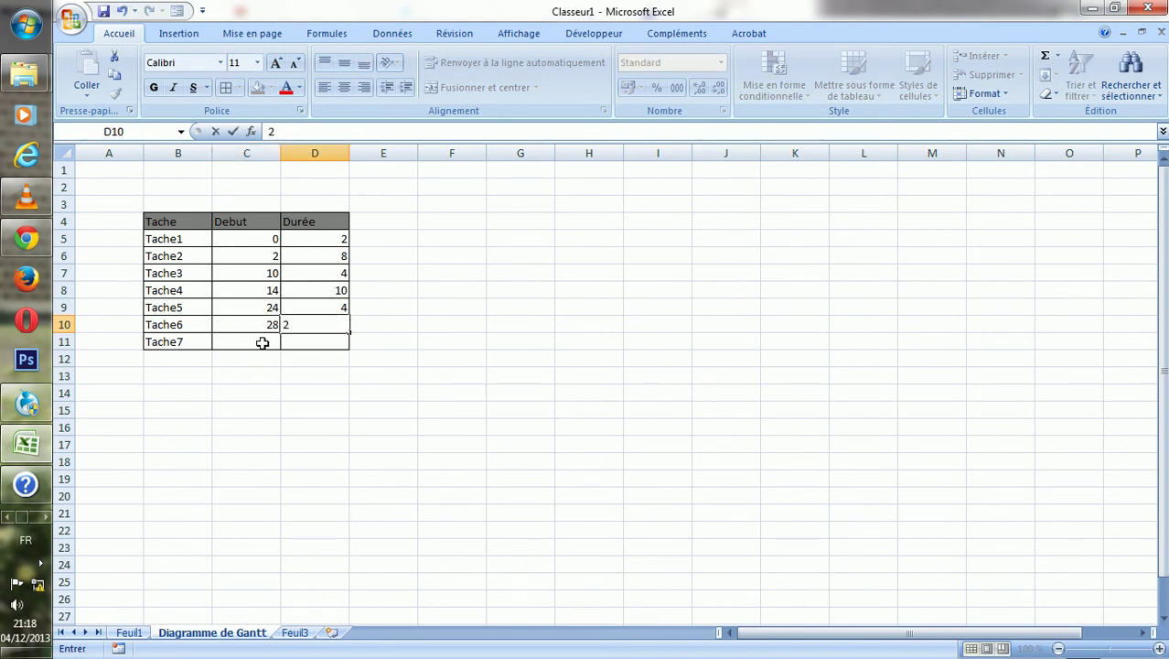
double_click(267, 342)
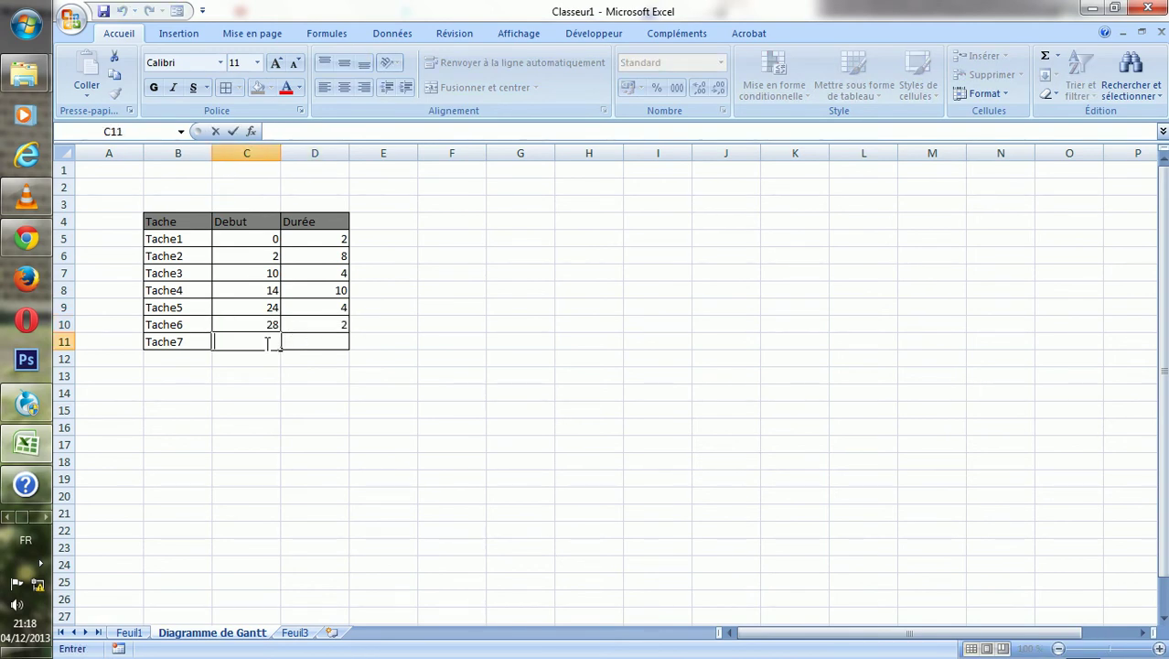
type("30")
left_click(324, 343)
double_click(325, 343)
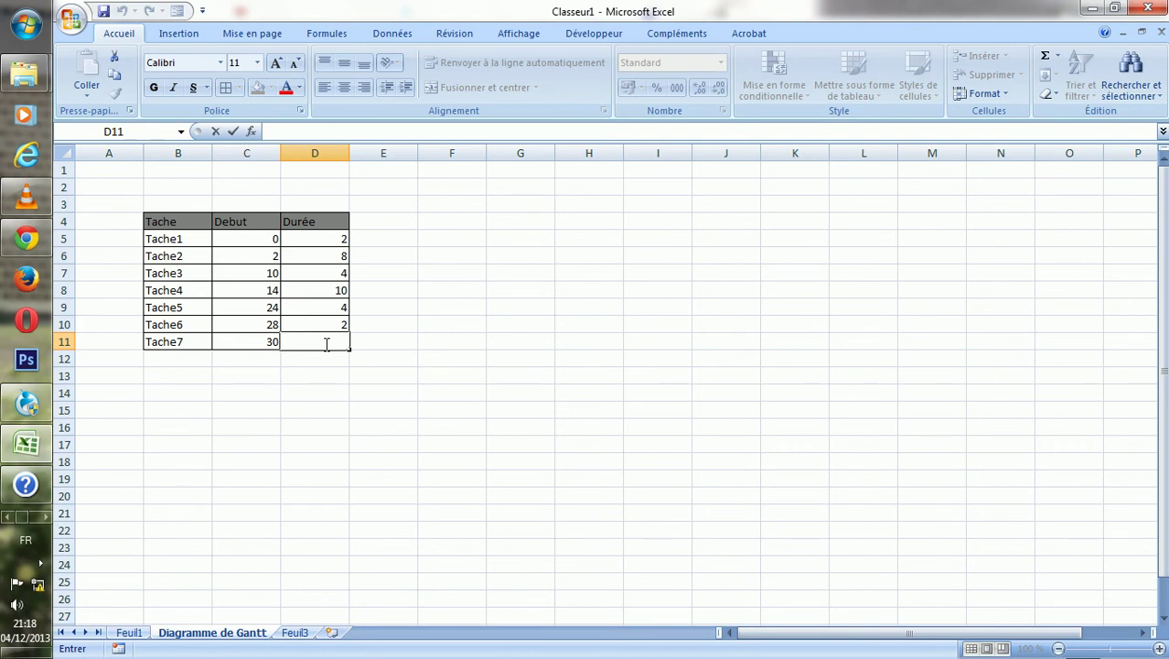
Give Tache7 a duration of 2, then consult the Gantt chart help page and return
type("2")
left_click(378, 343)
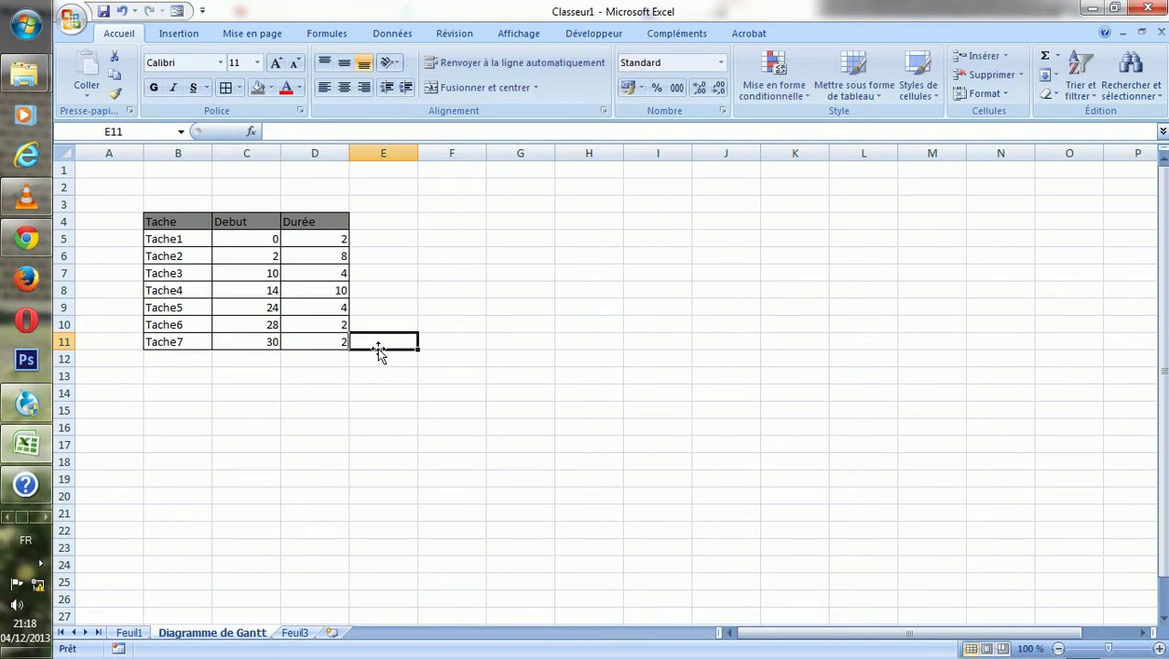
left_click(40, 491)
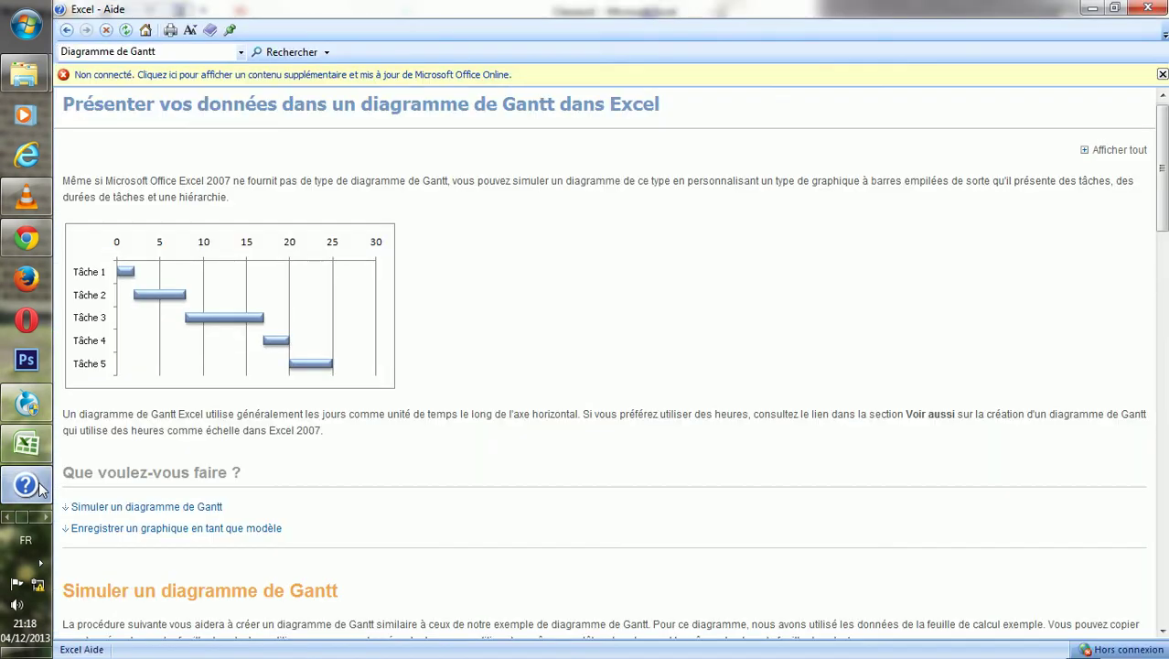
left_click(39, 491)
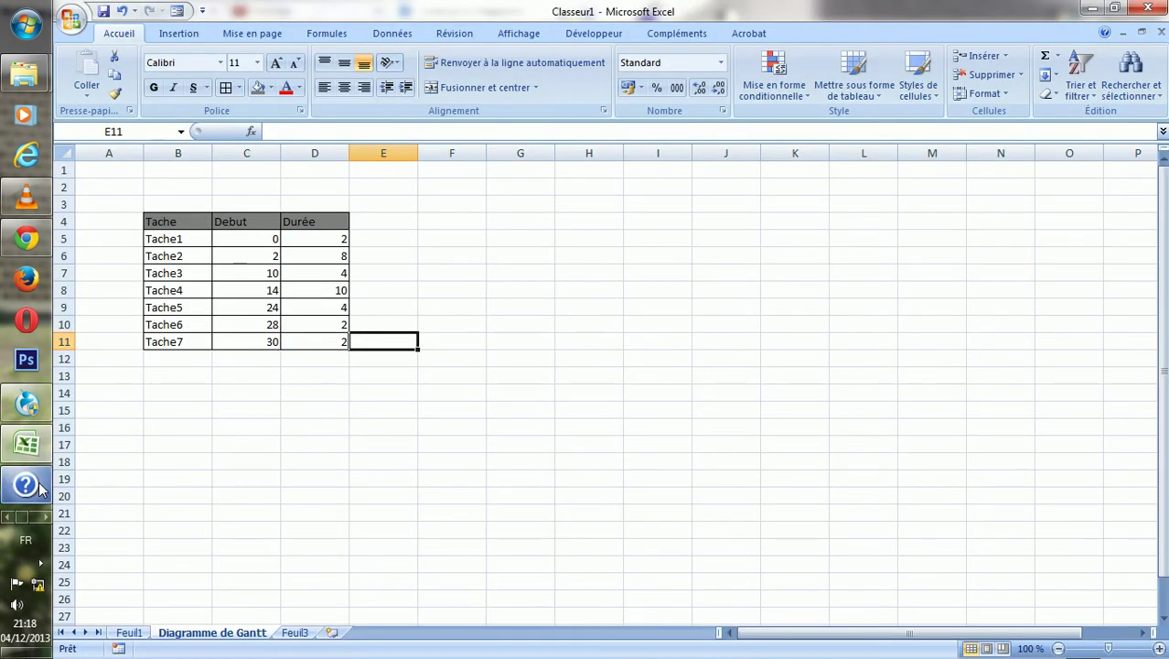
left_click(39, 489)
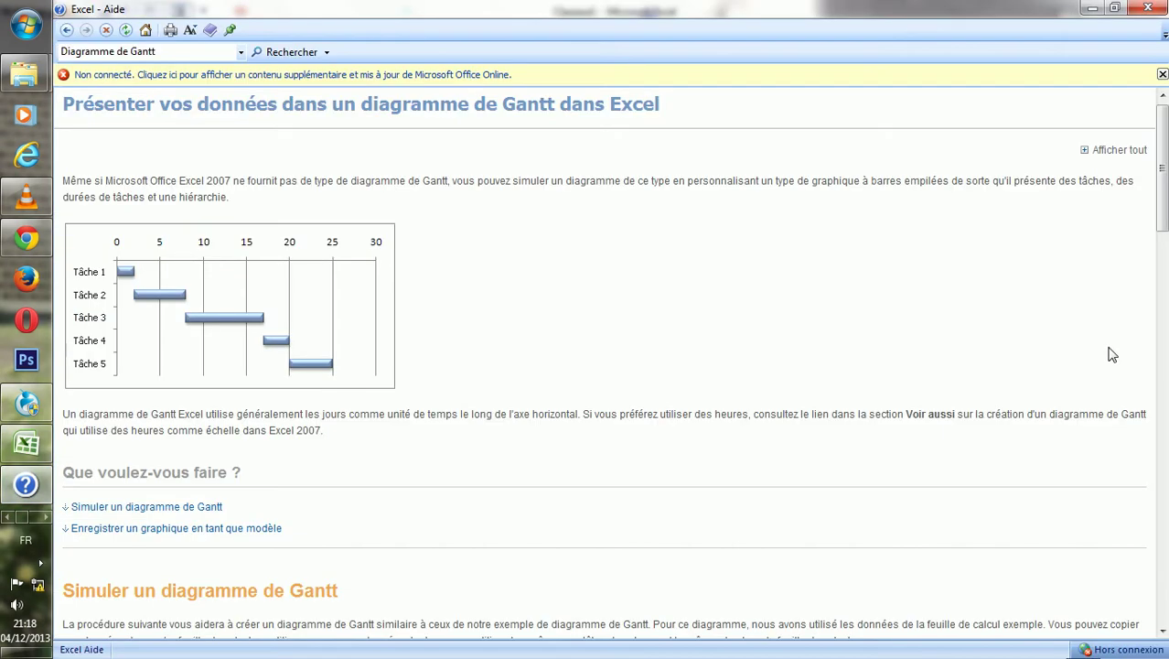
left_click_drag(1163, 170, 1163, 259)
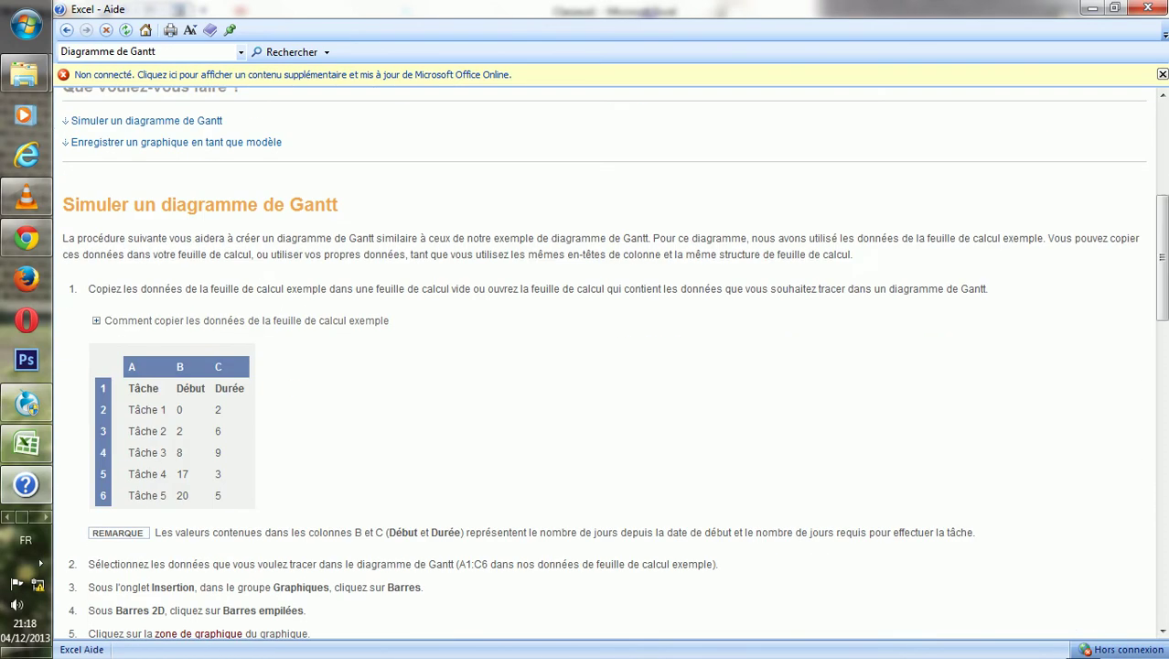
left_click(40, 489)
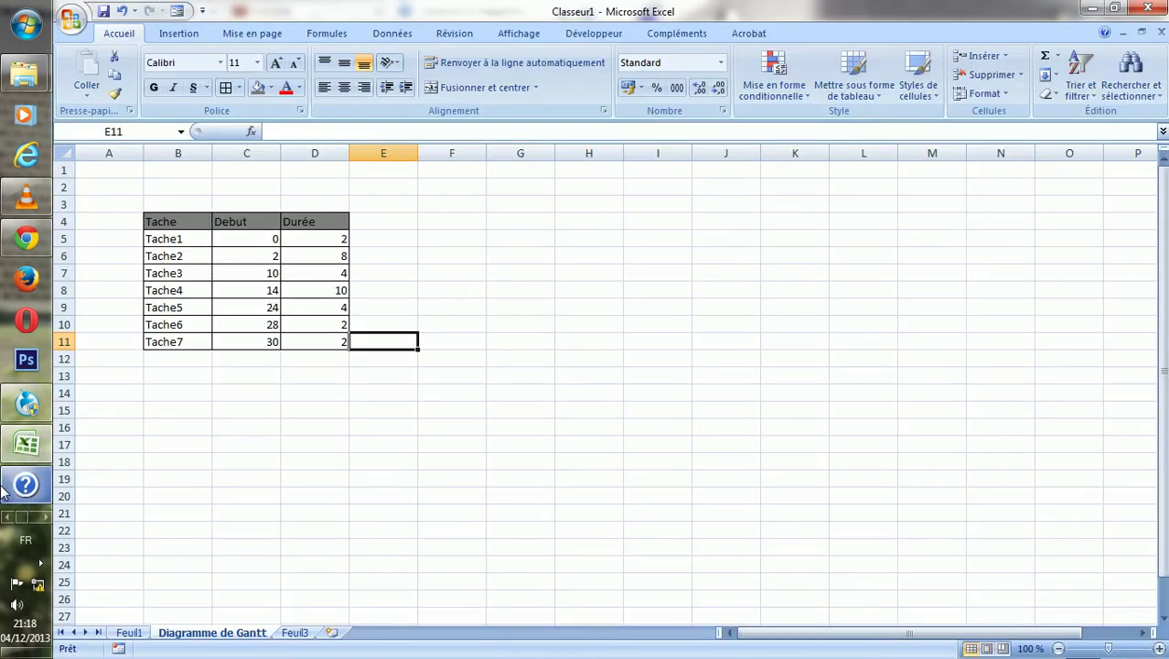
Select B4:D11 and insert a 3D stacked bar chart (Barres empilées en 3D)
left_click(321, 364)
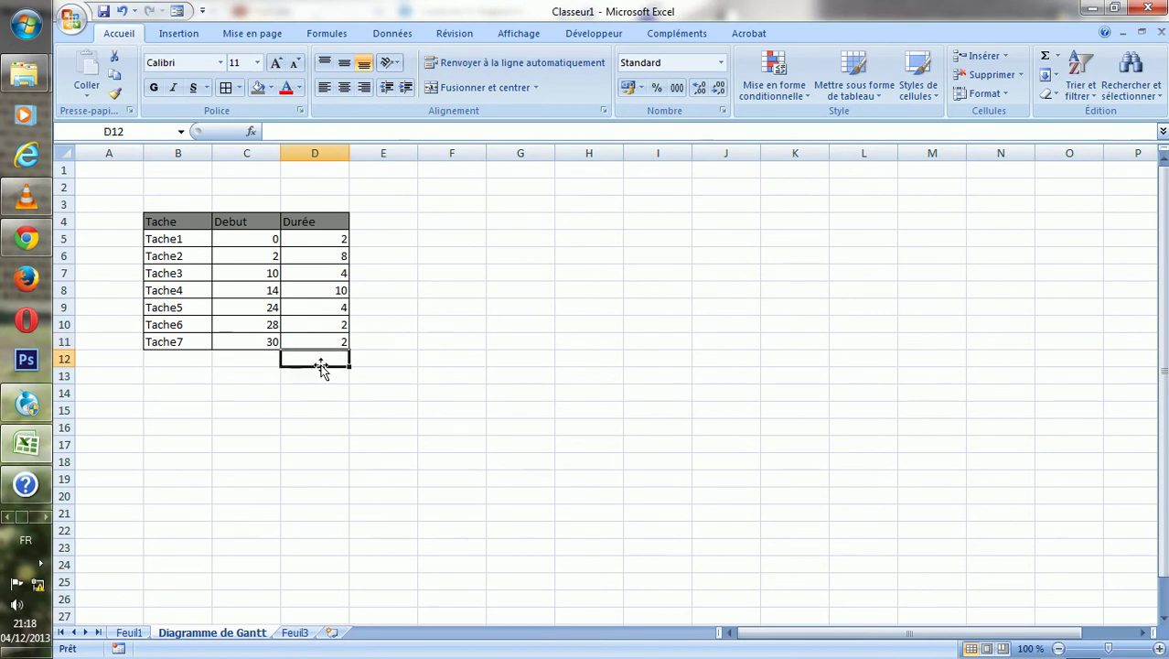
left_click(178, 238)
mouse_move(169, 222)
left_mouse_down()
mouse_move(315, 309)
mouse_move(315, 342)
left_mouse_up()
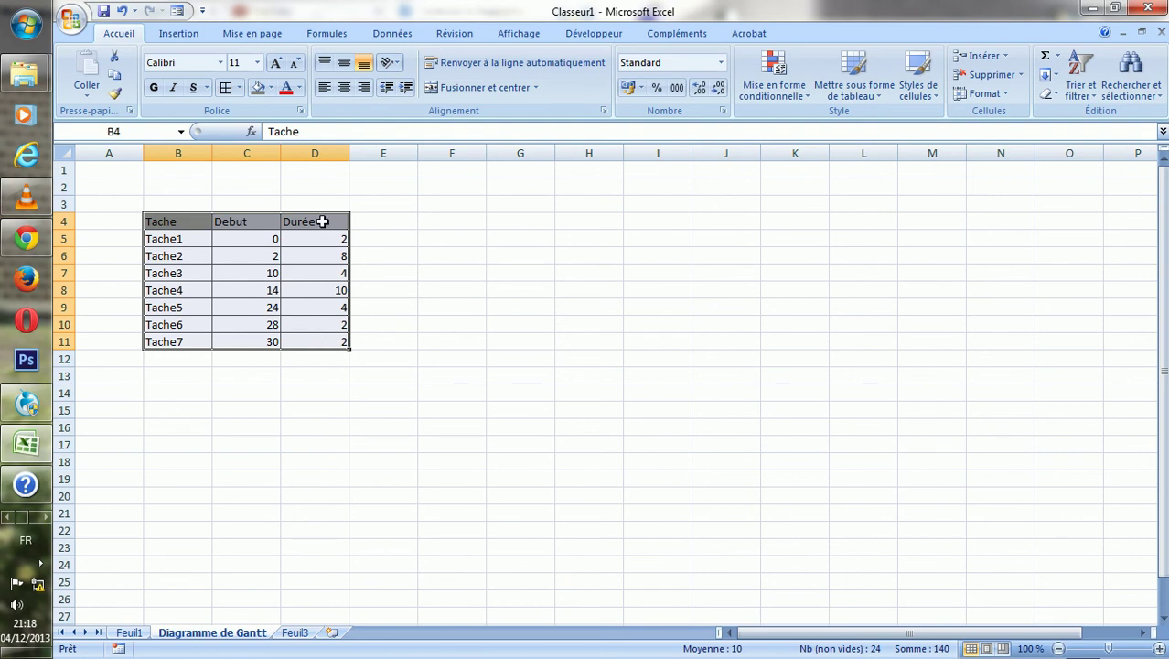
left_click(207, 36)
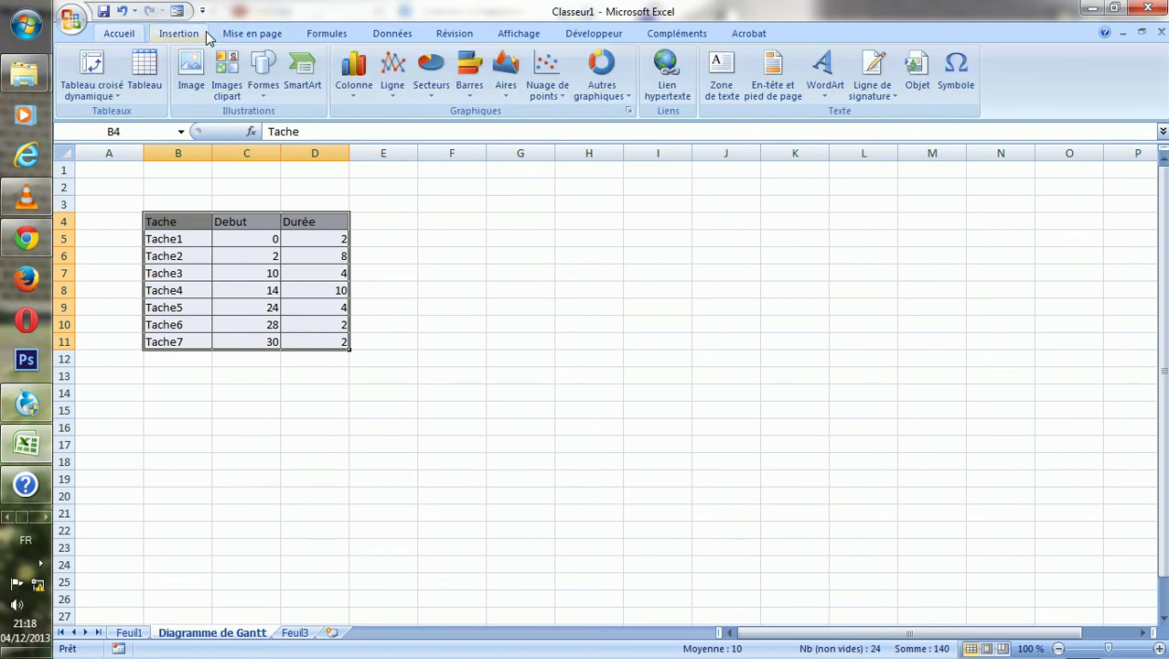
left_click(473, 99)
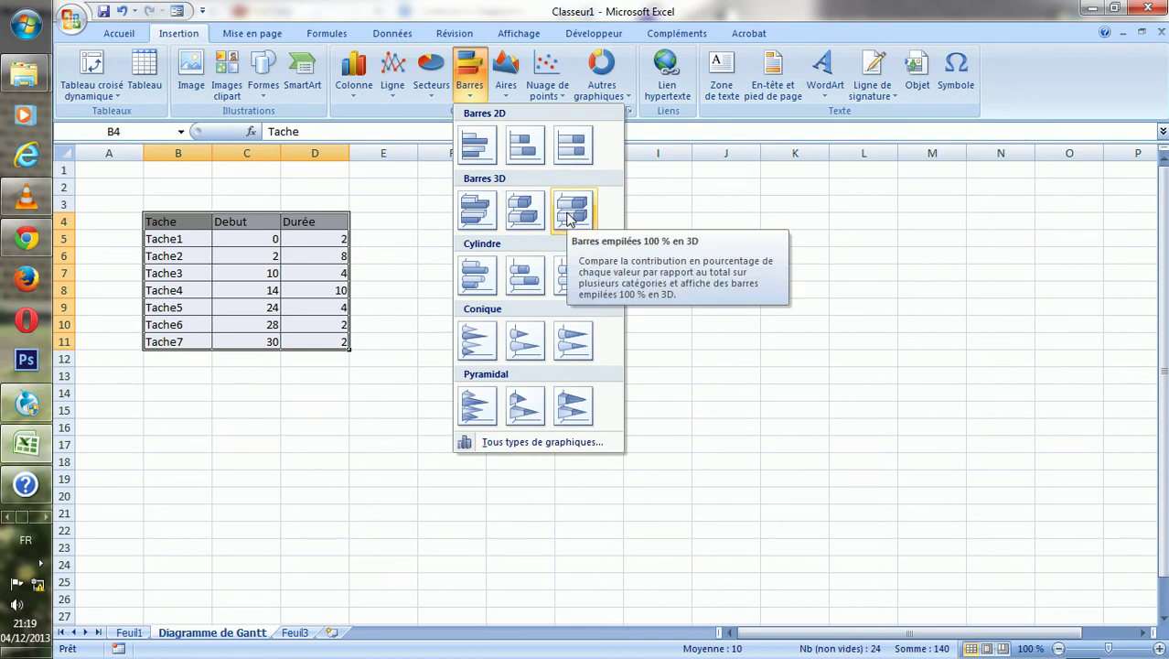
left_click(523, 212)
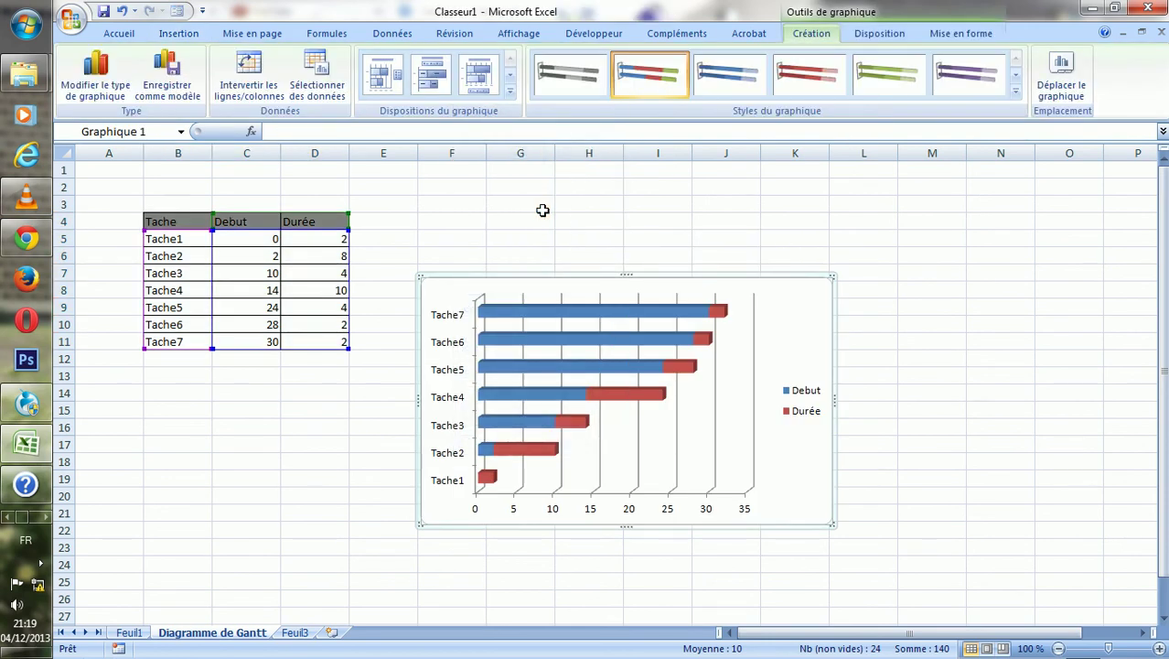
Apply chart Style 27, with dark blue Debut bars and light blue Durée bars
left_click(1015, 90)
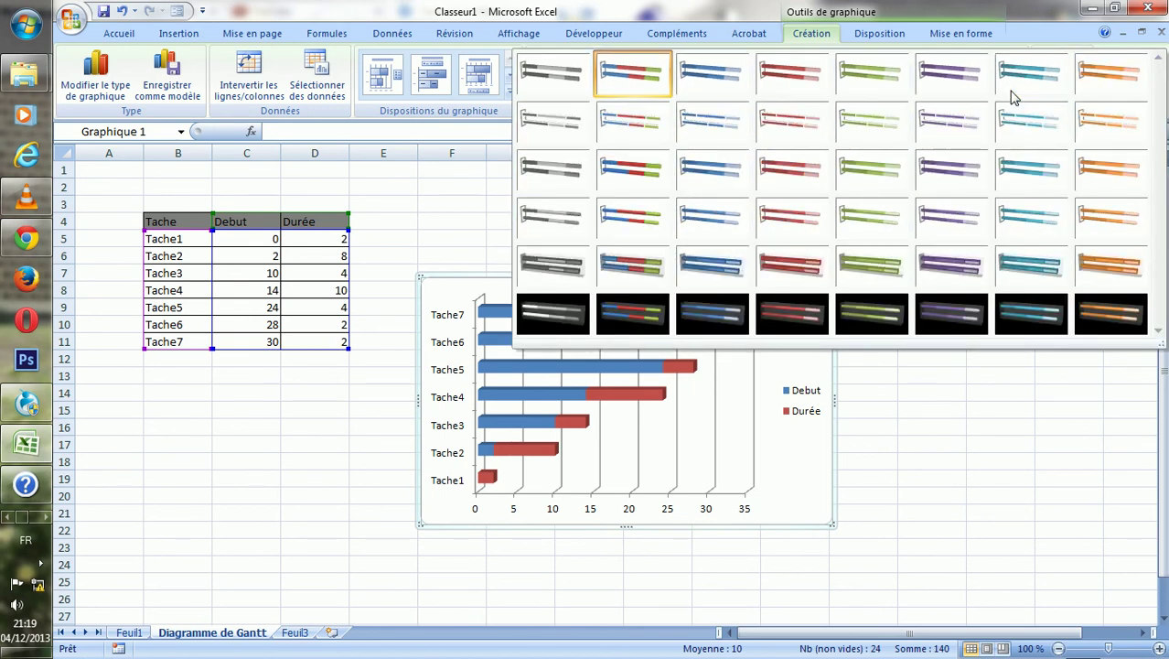
left_click(719, 229)
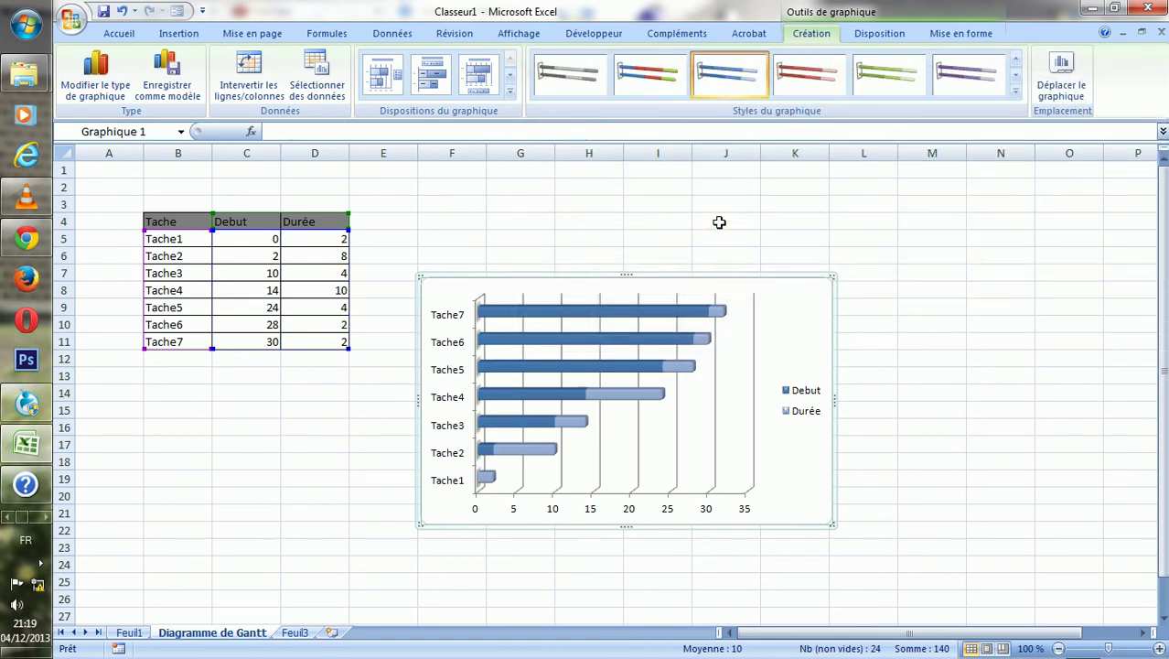
left_click(1016, 91)
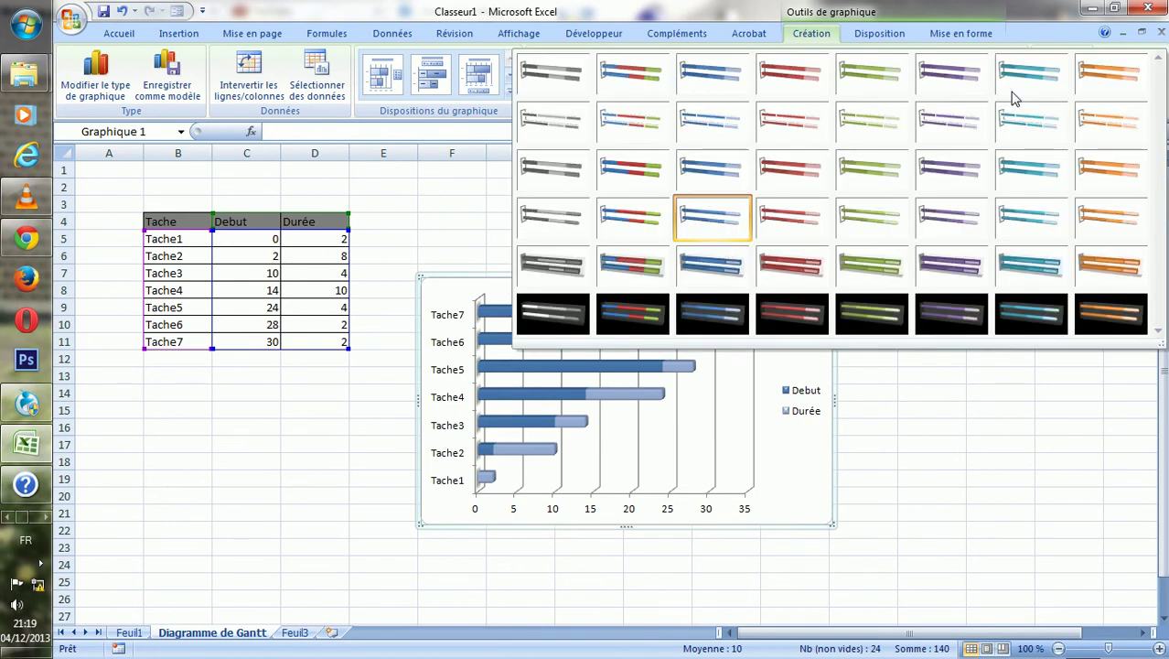
left_click(970, 9)
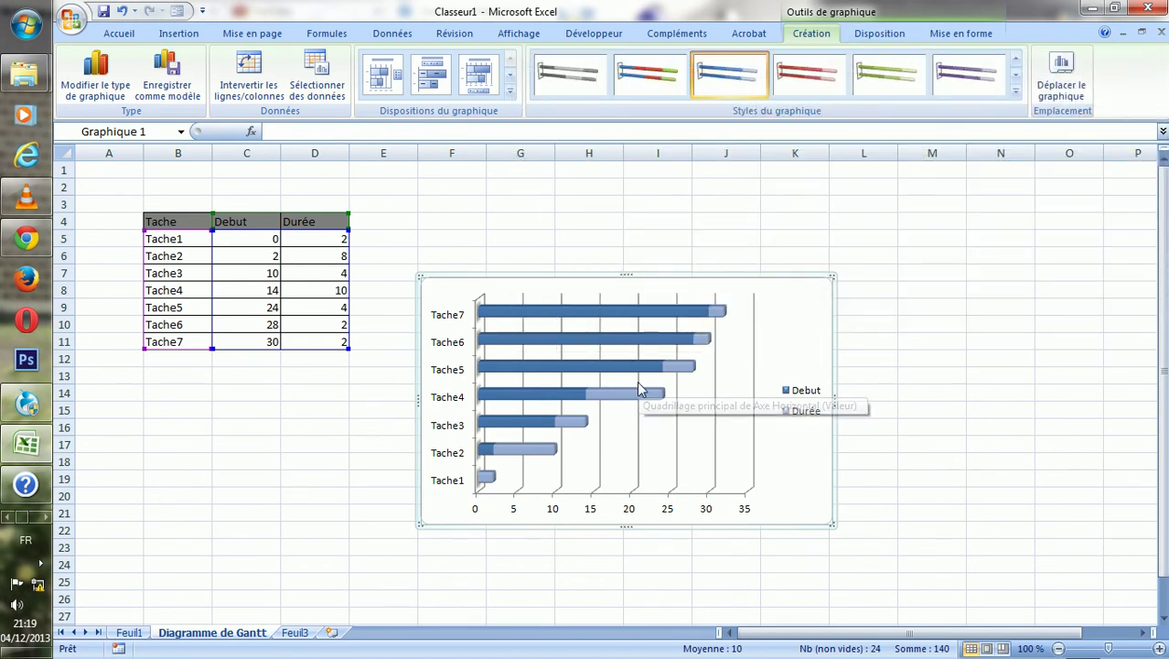
left_click(560, 322)
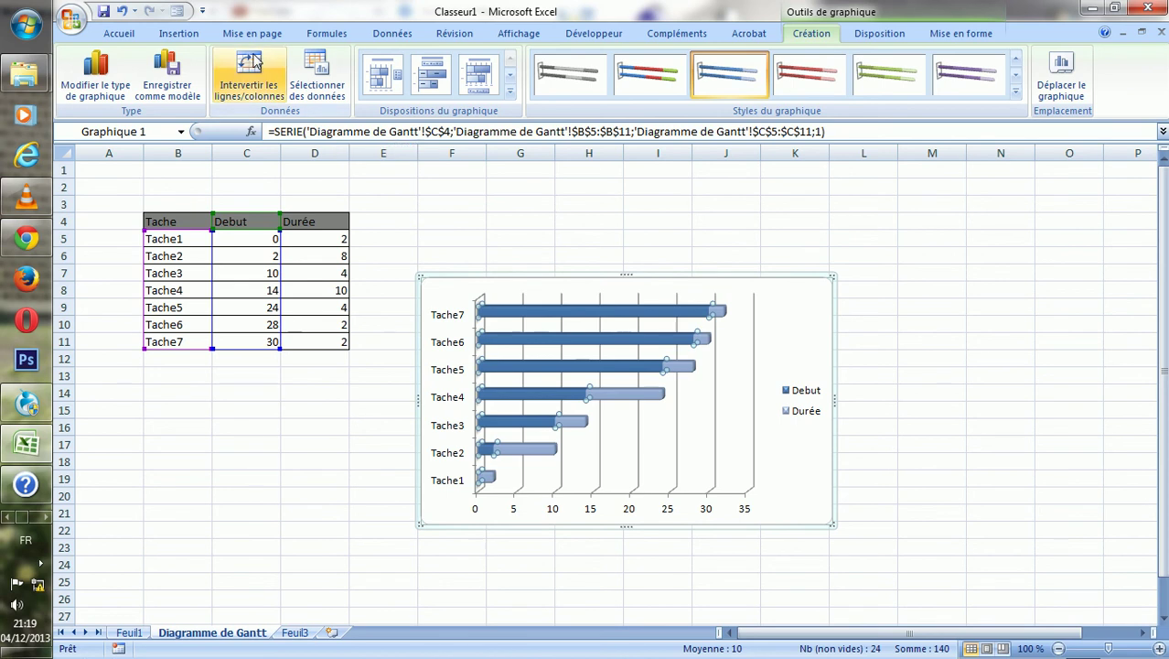
Set the Debut series fill to Aucun remplissage so only the Durée bars show
left_click(960, 33)
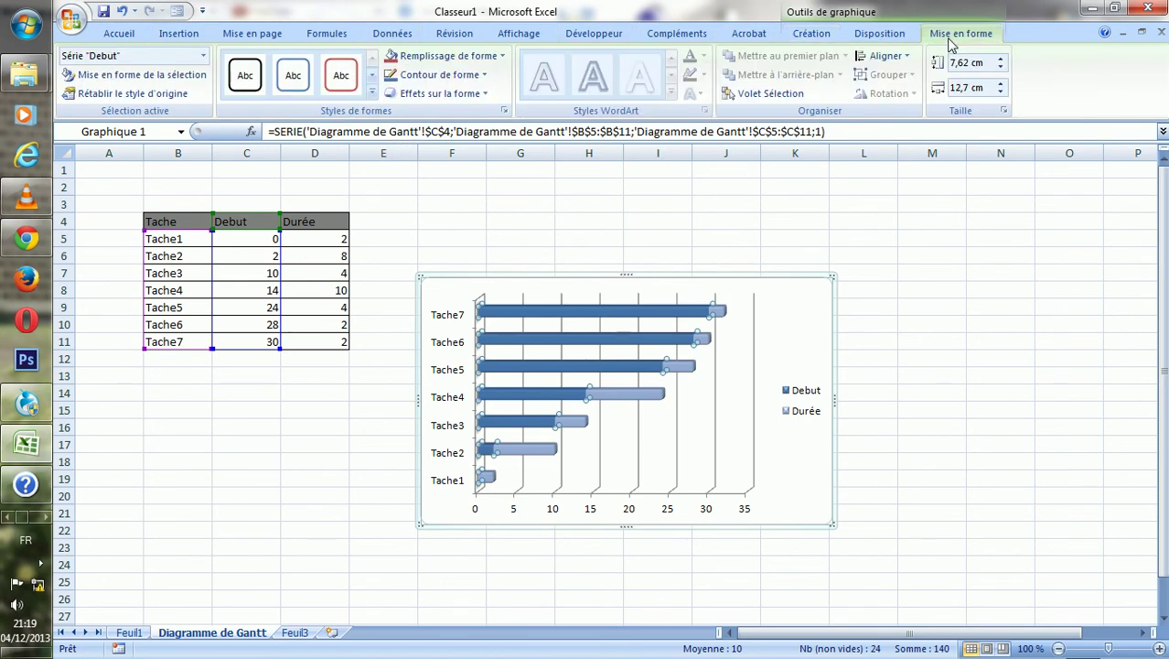
left_click(182, 77)
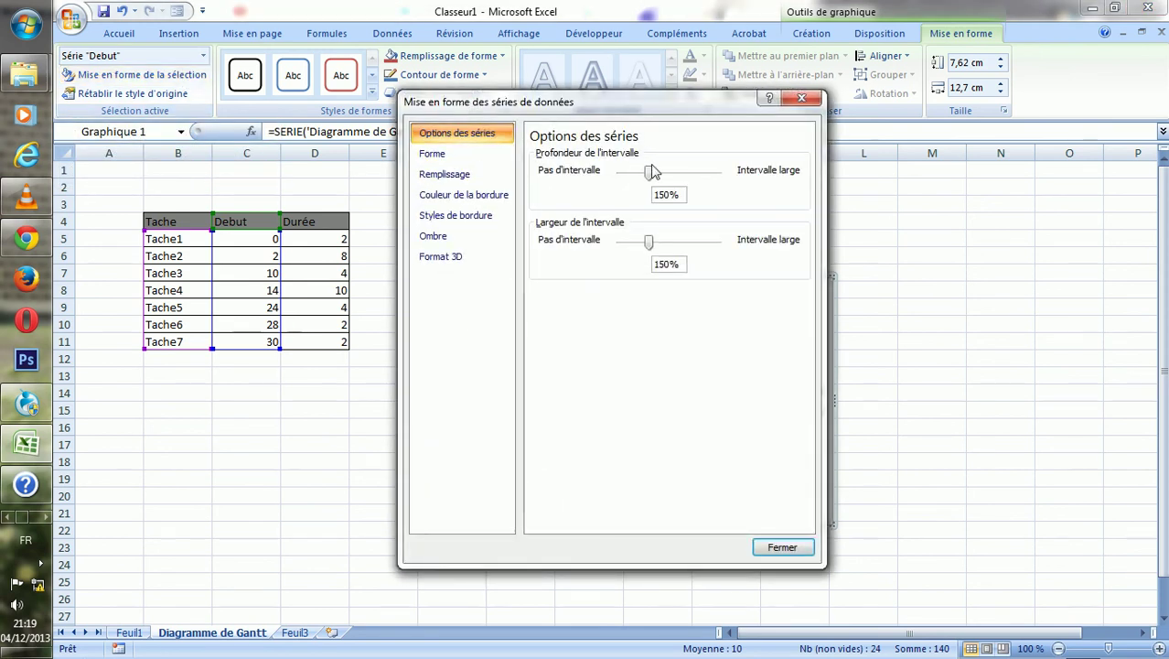
left_click(801, 98)
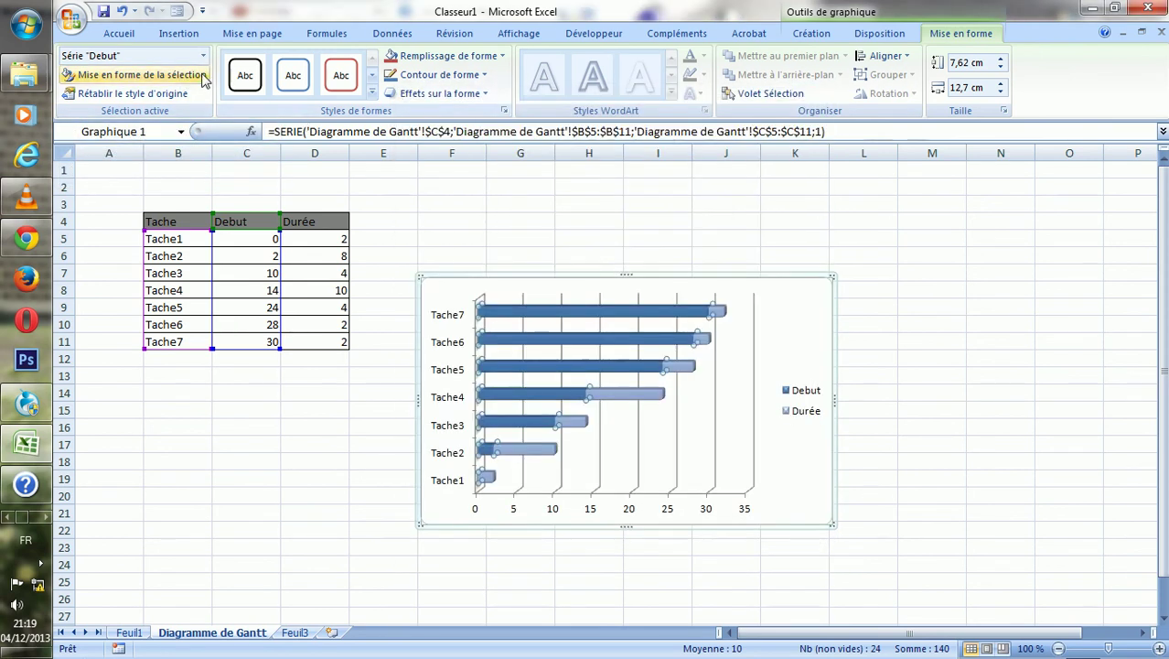
left_click(203, 55)
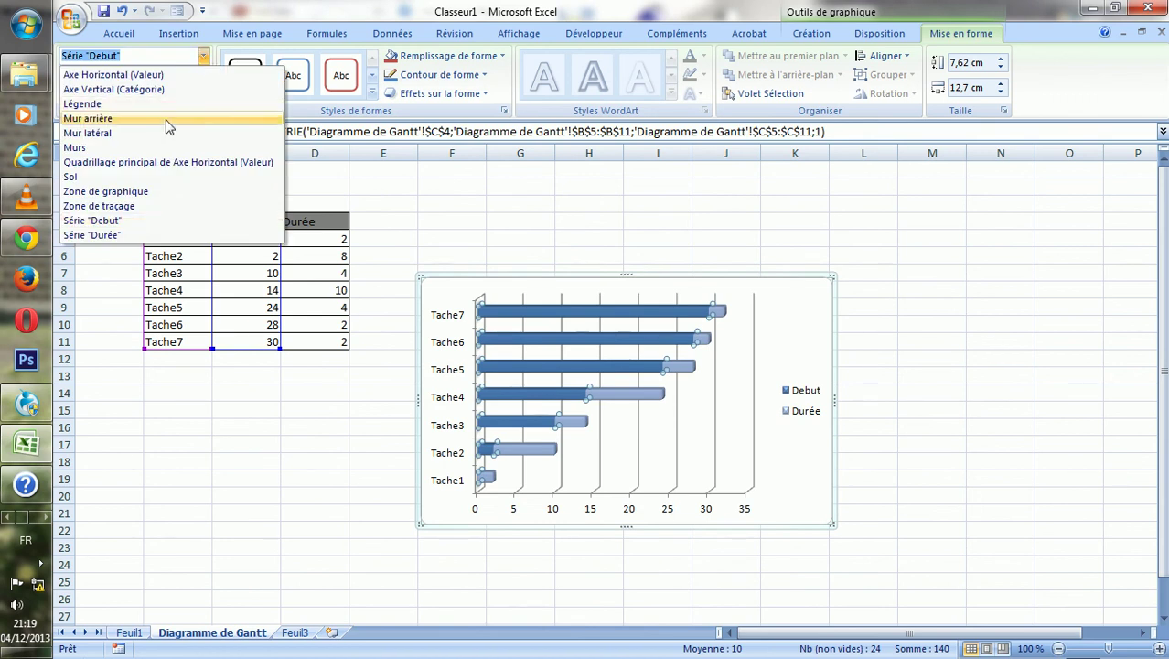
left_click(150, 190)
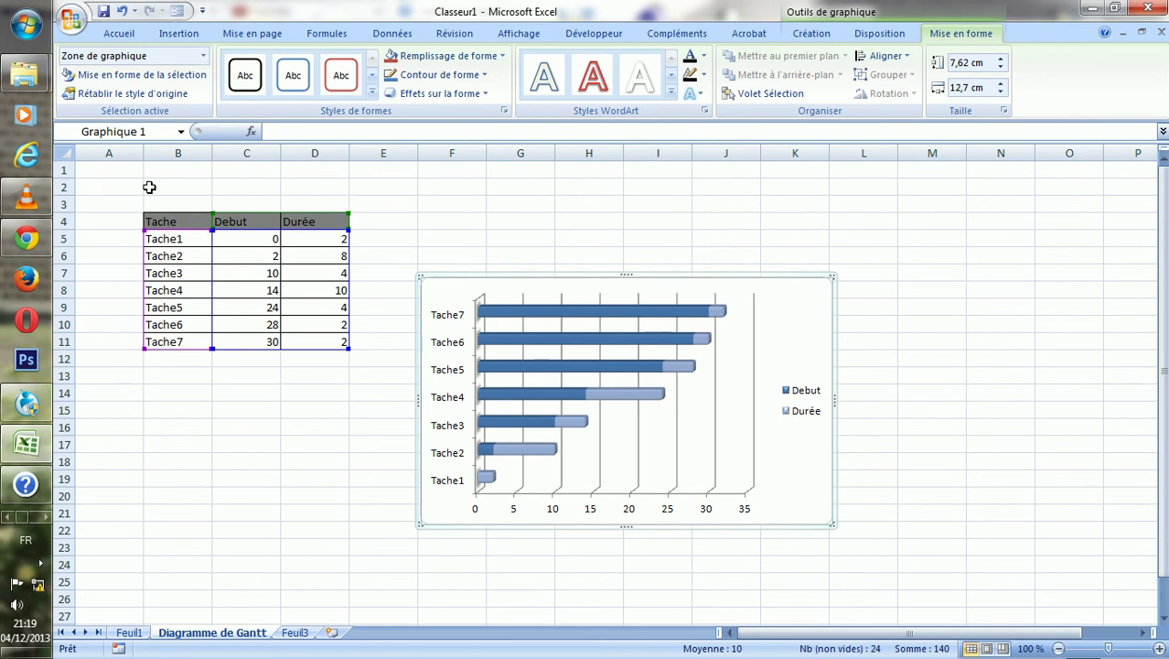
left_click(550, 317)
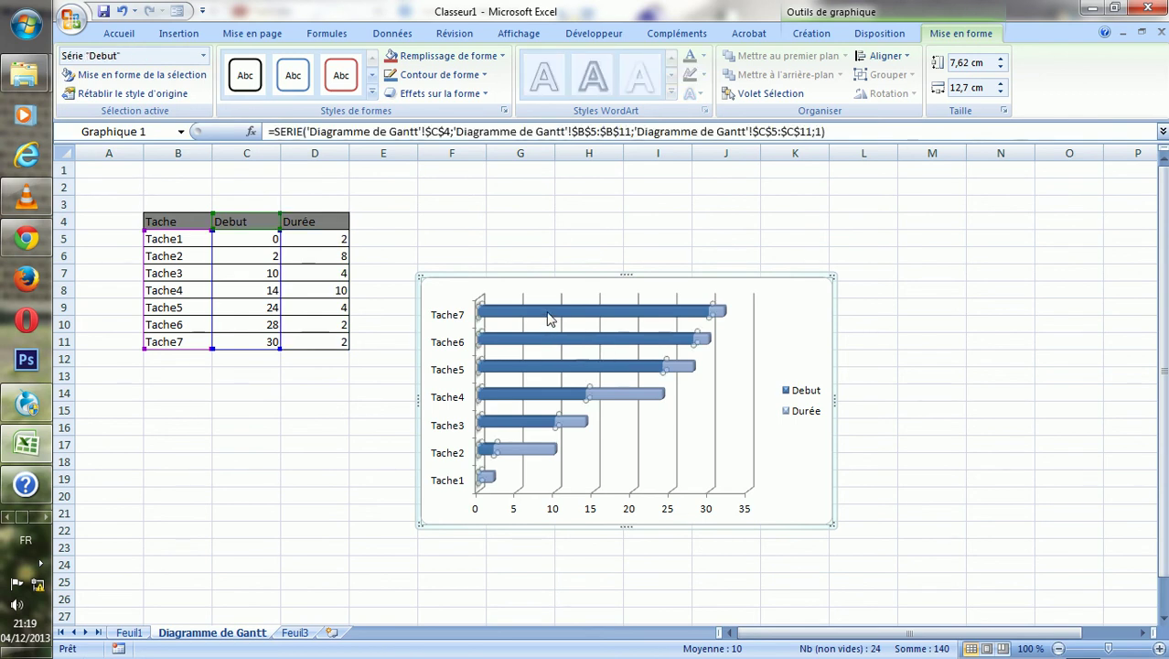
left_click(180, 82)
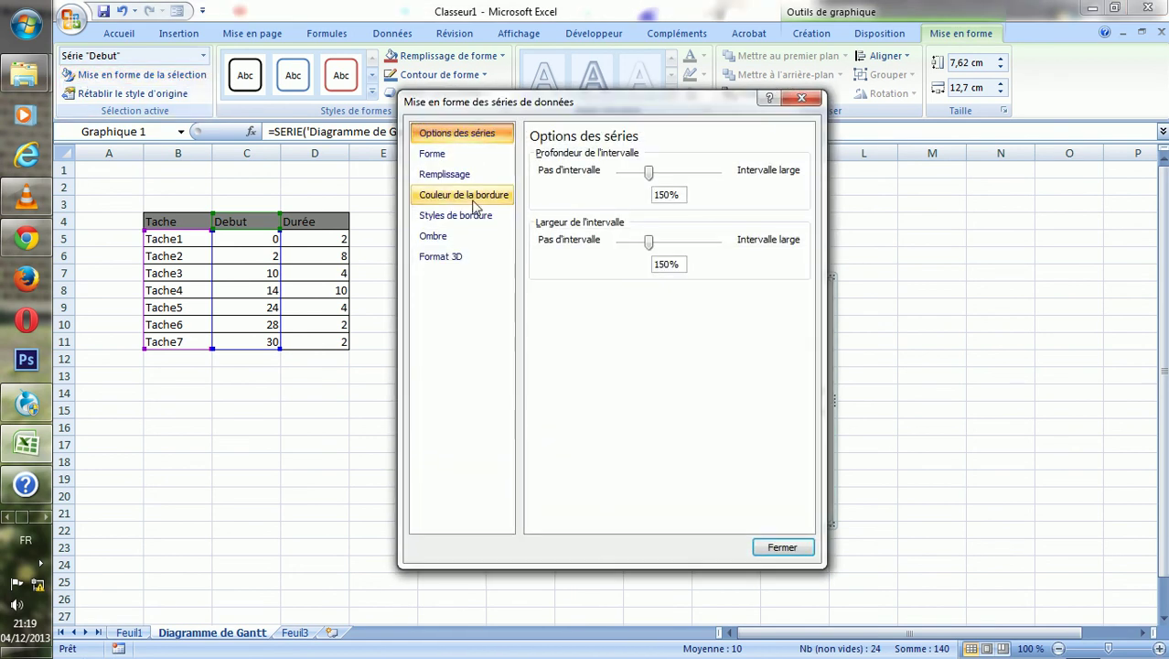
left_click(462, 173)
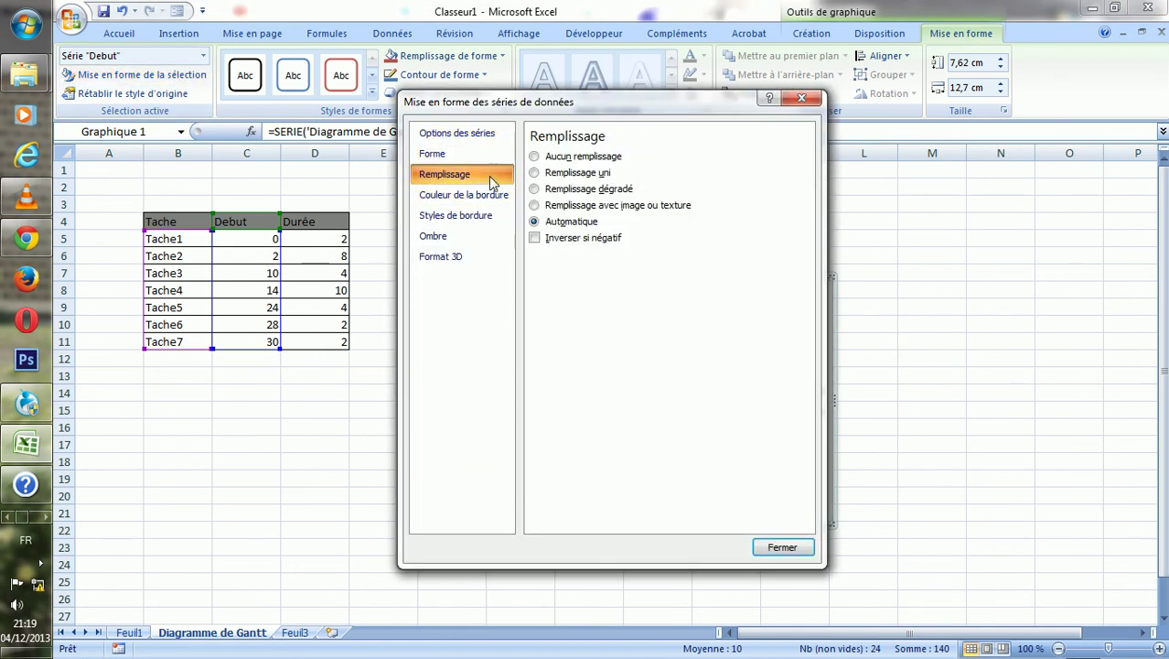
left_click(536, 156)
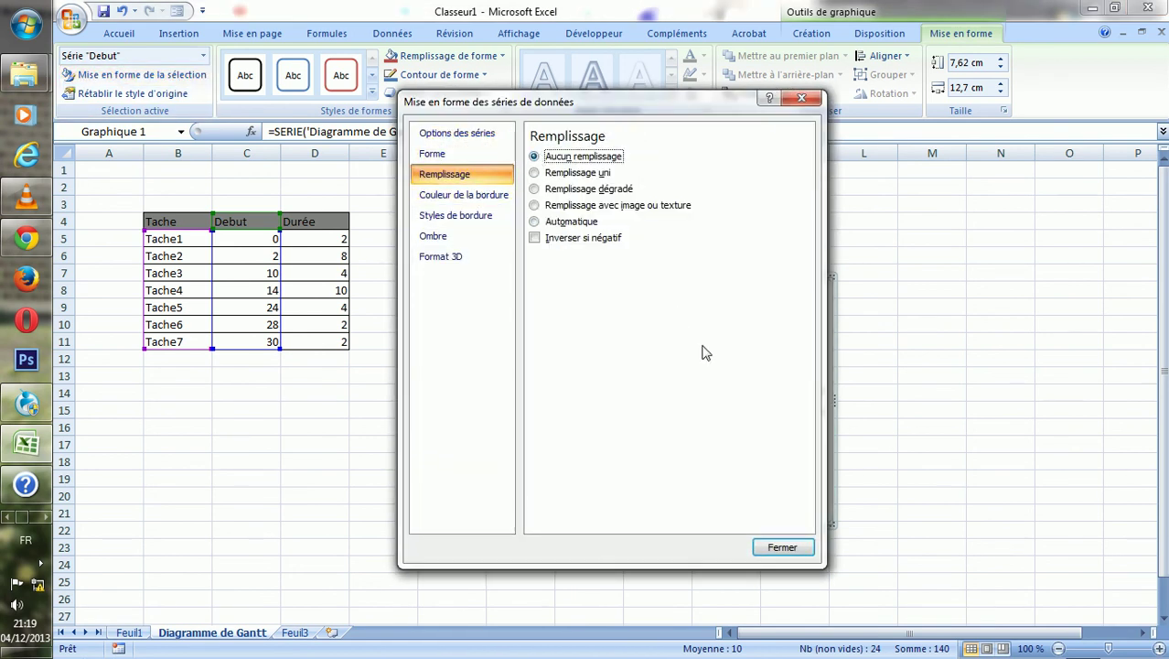
left_click(785, 547)
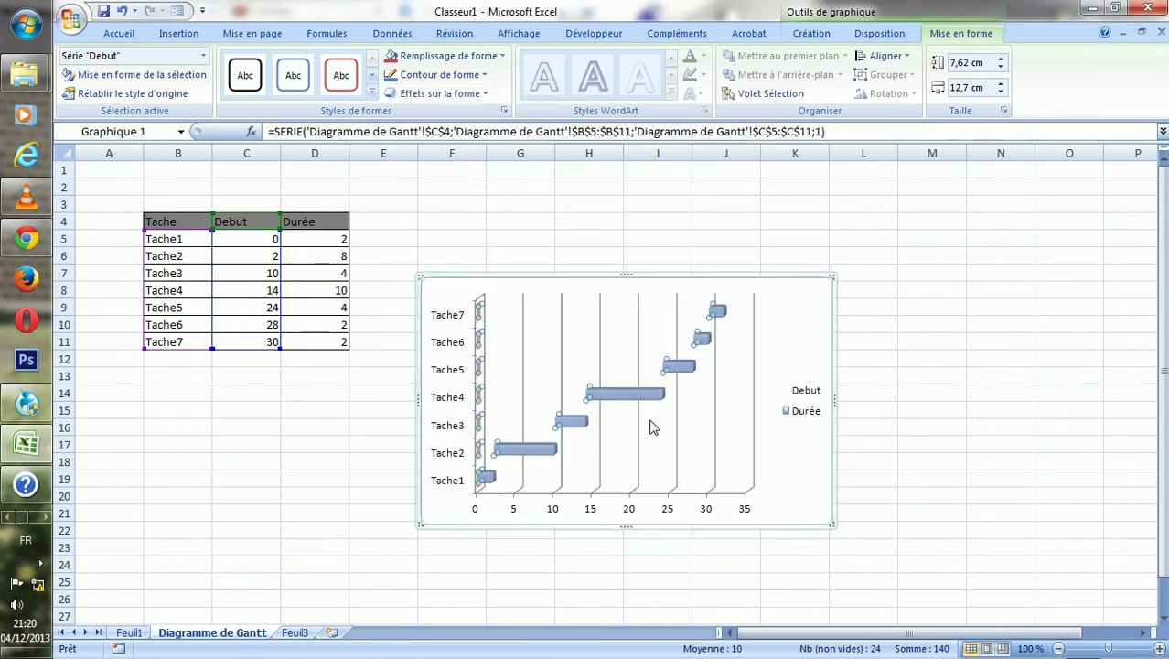
Select the chart legend (Légende) from the element list and delete it
left_click(203, 56)
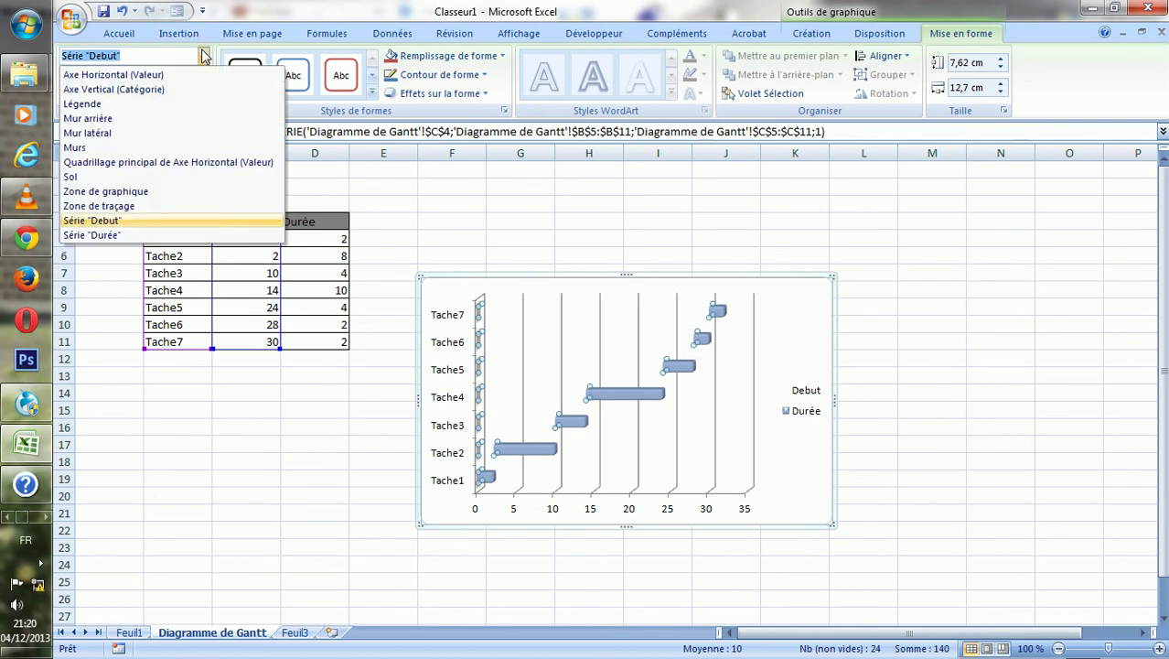
left_click(139, 104)
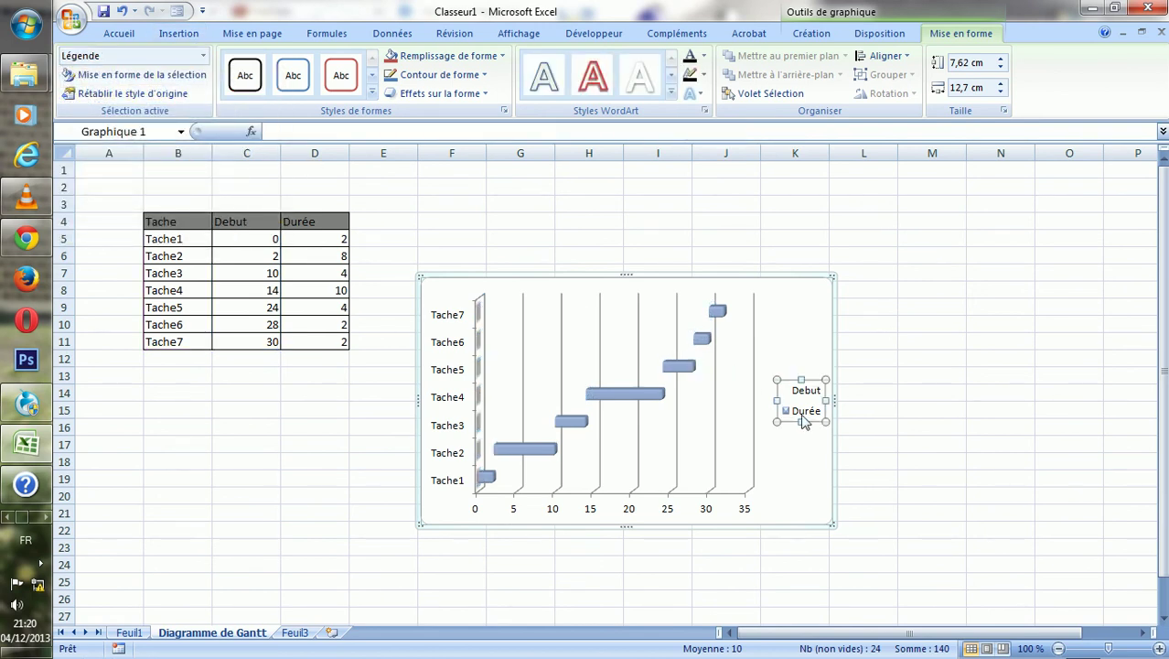
key("Delete")
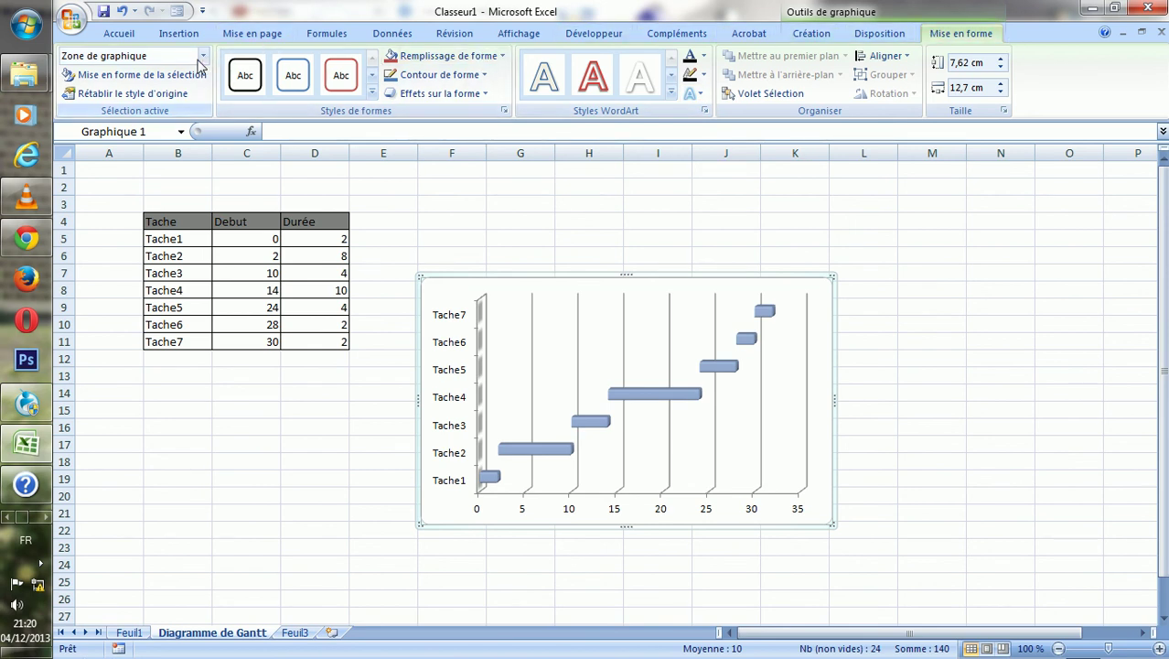
Set the vertical category axis to Abscisses en ordre inverse so Tache1 appears at the top
left_click(203, 56)
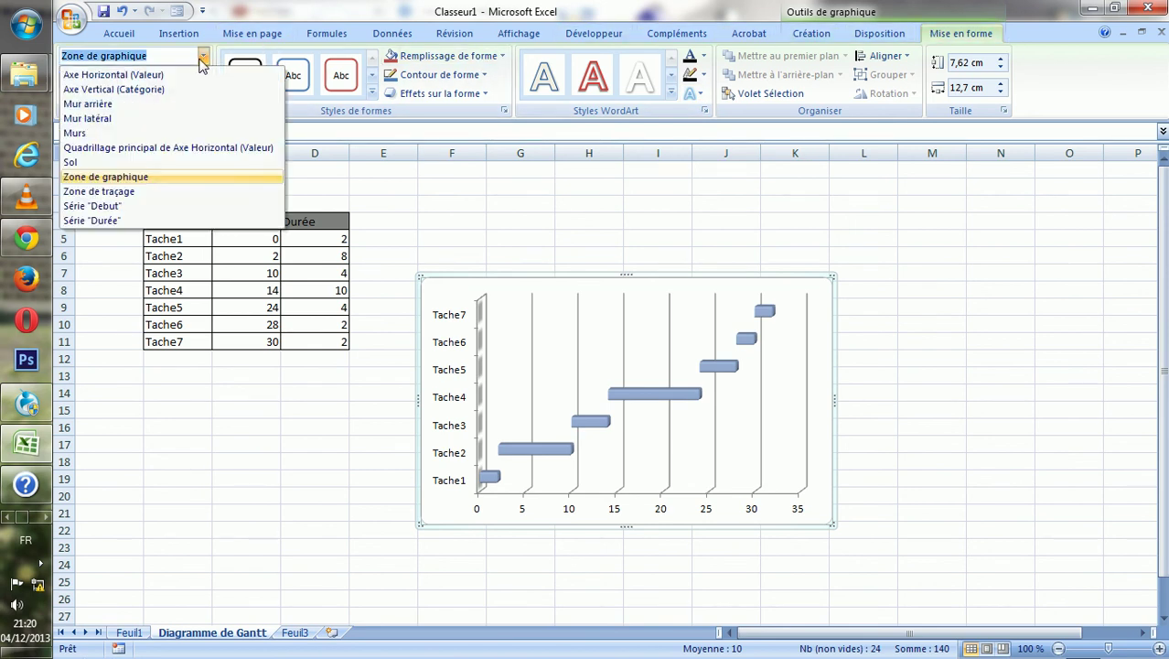
left_click(153, 91)
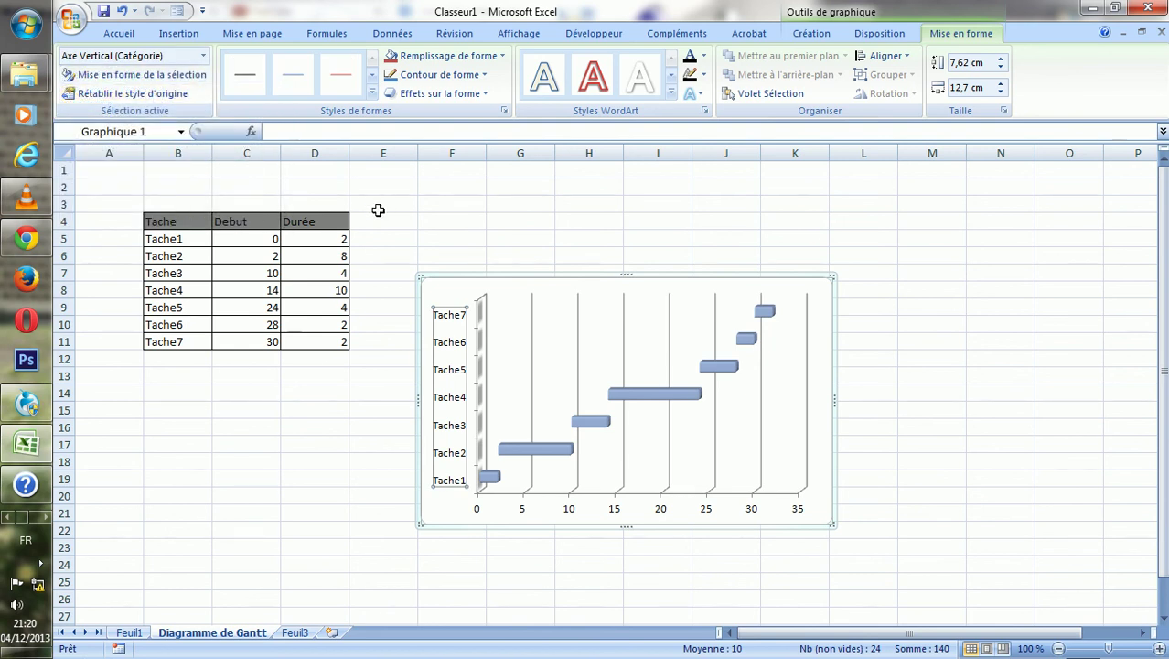
left_click(161, 79)
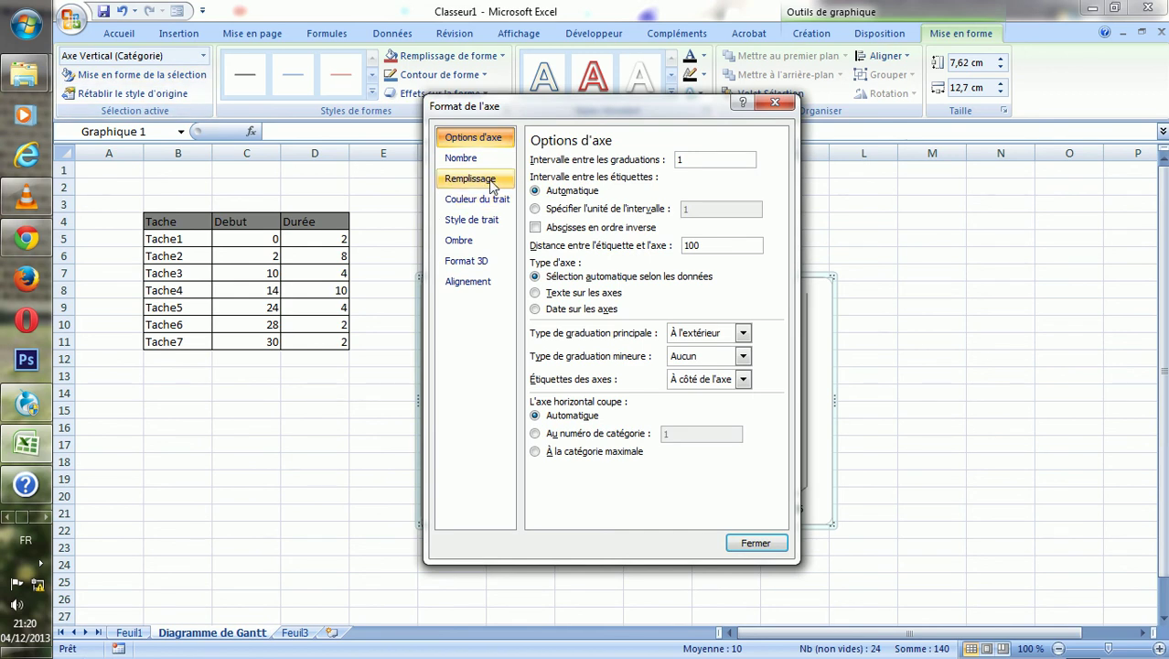
left_click(540, 229)
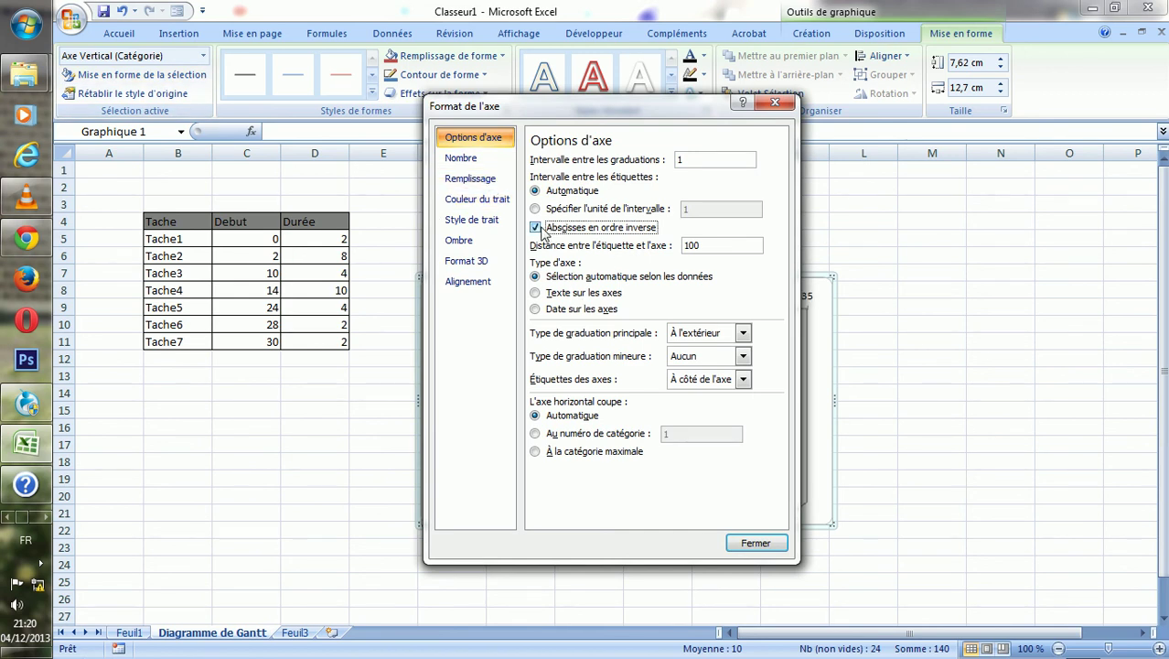
left_click(757, 544)
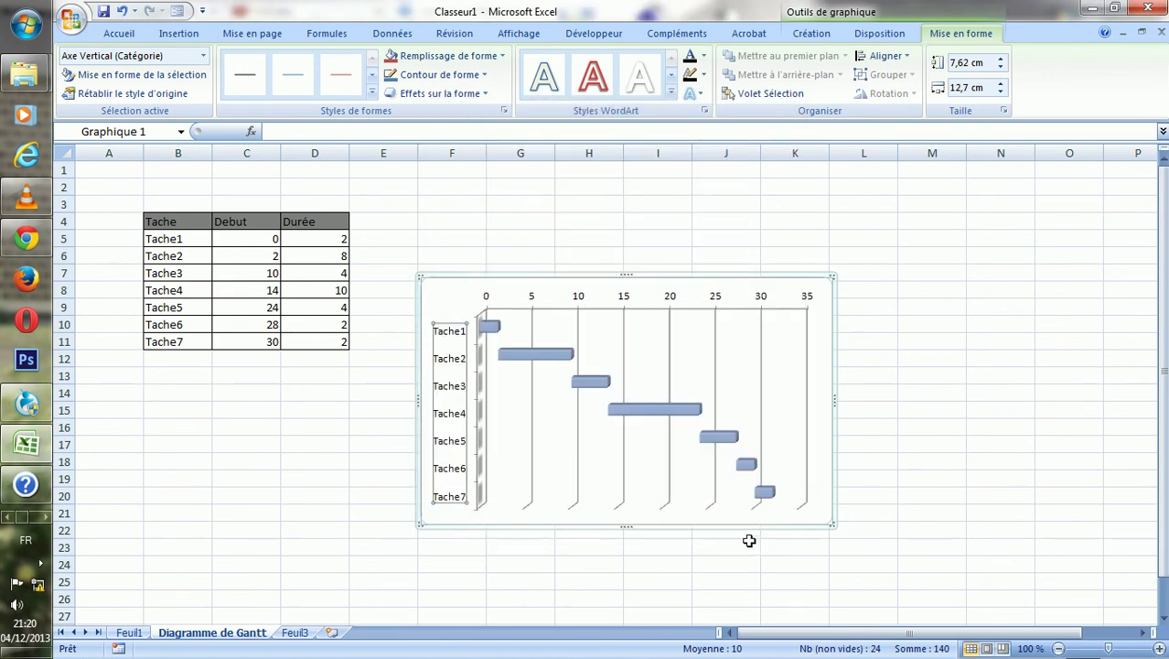
left_click(373, 396)
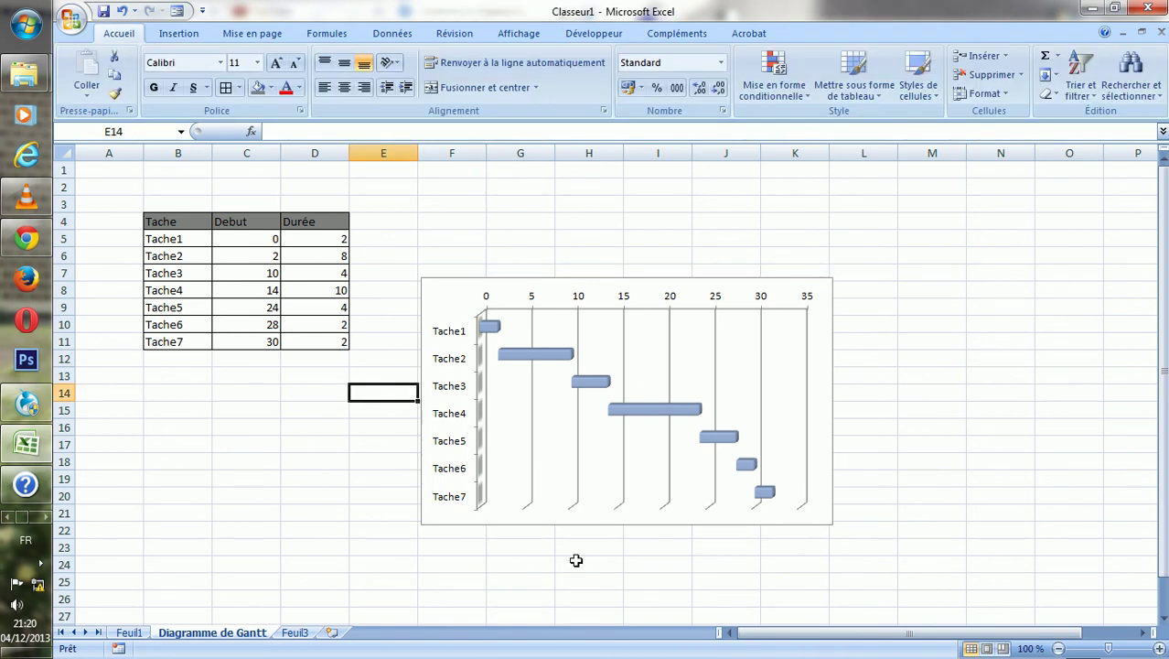
Enter 'Nous avons notre diagramme de Gantt' in cell F24 below the chart
double_click(461, 564)
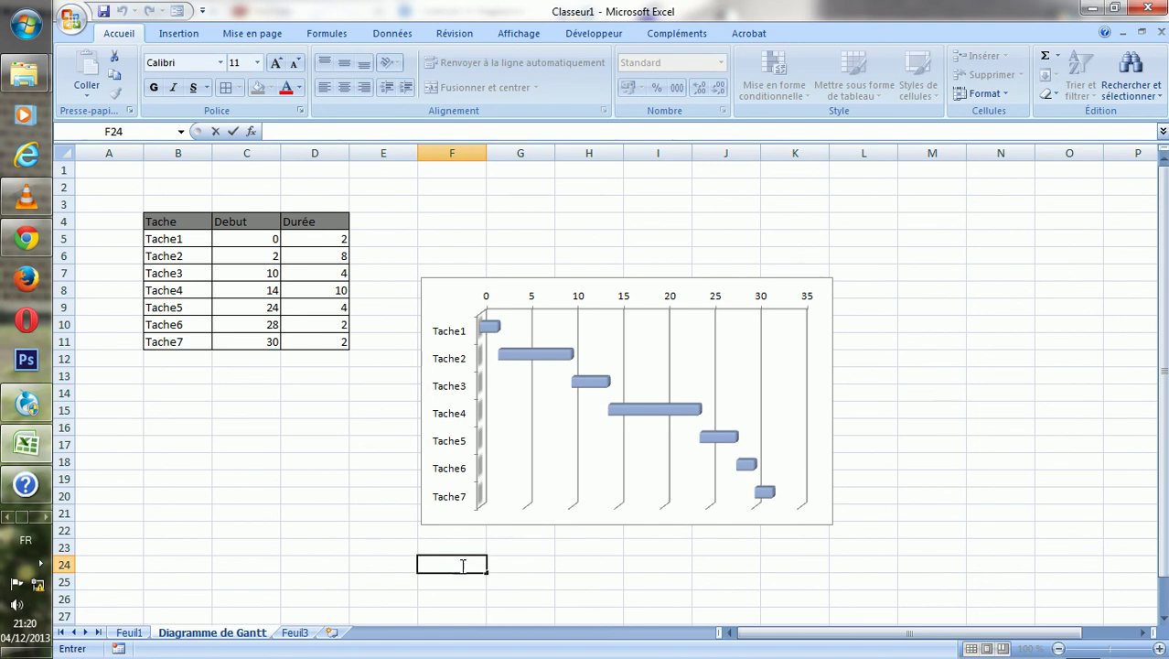
type("Nous a")
type("vons")
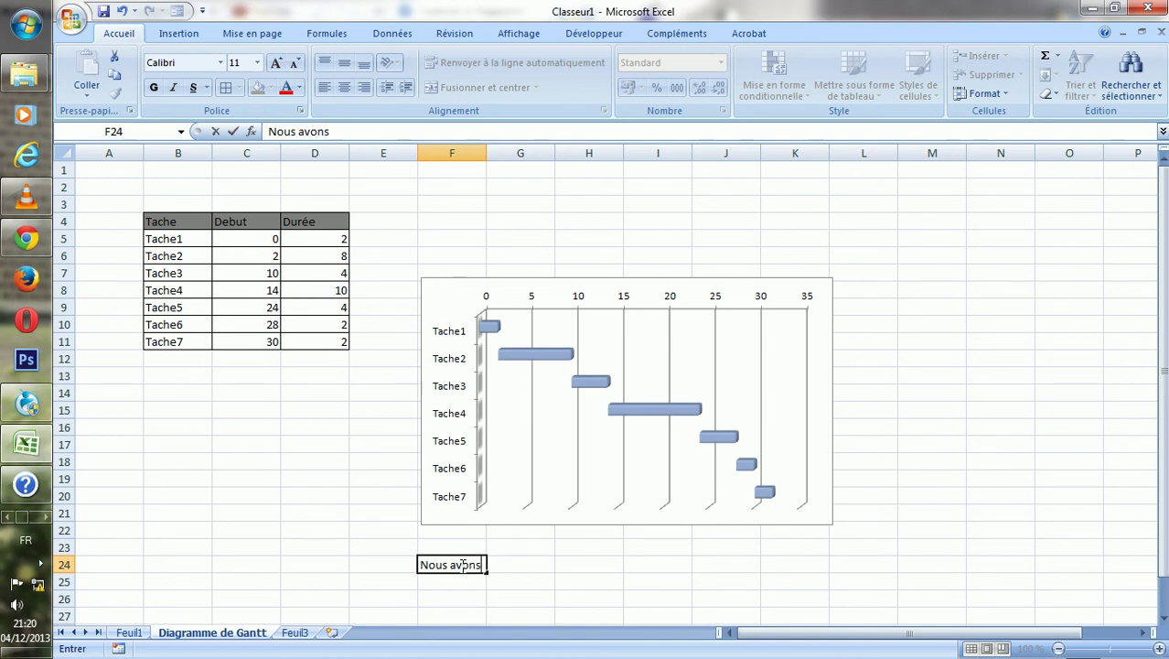
type(" notre d")
type("ia")
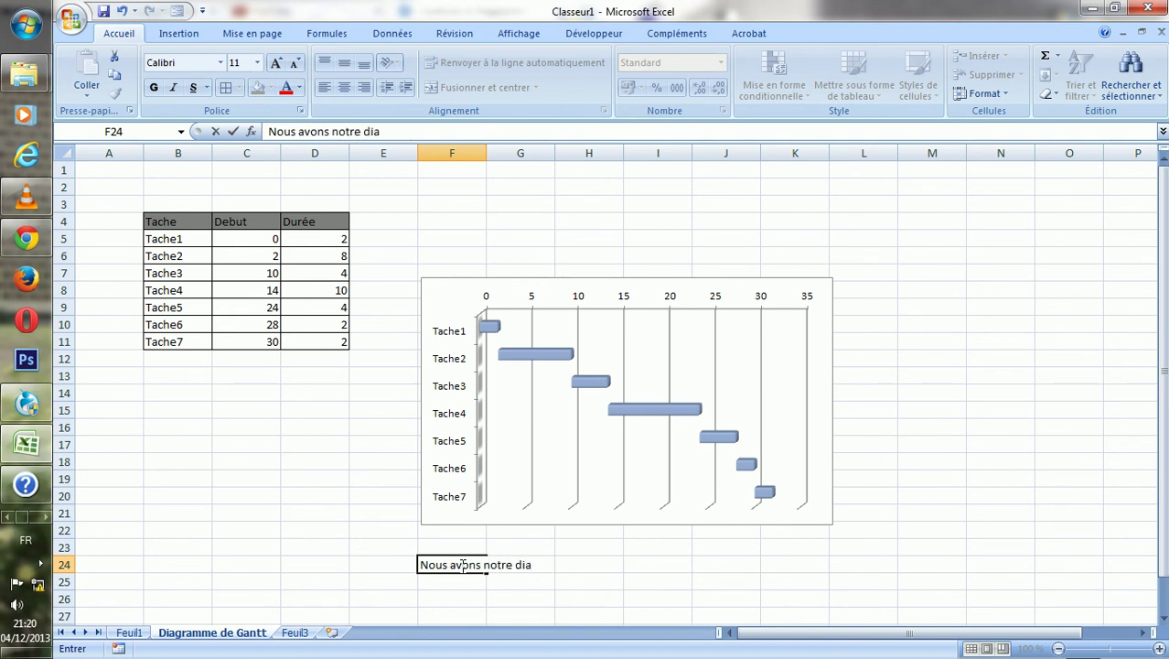
type("gramme de Gantt")
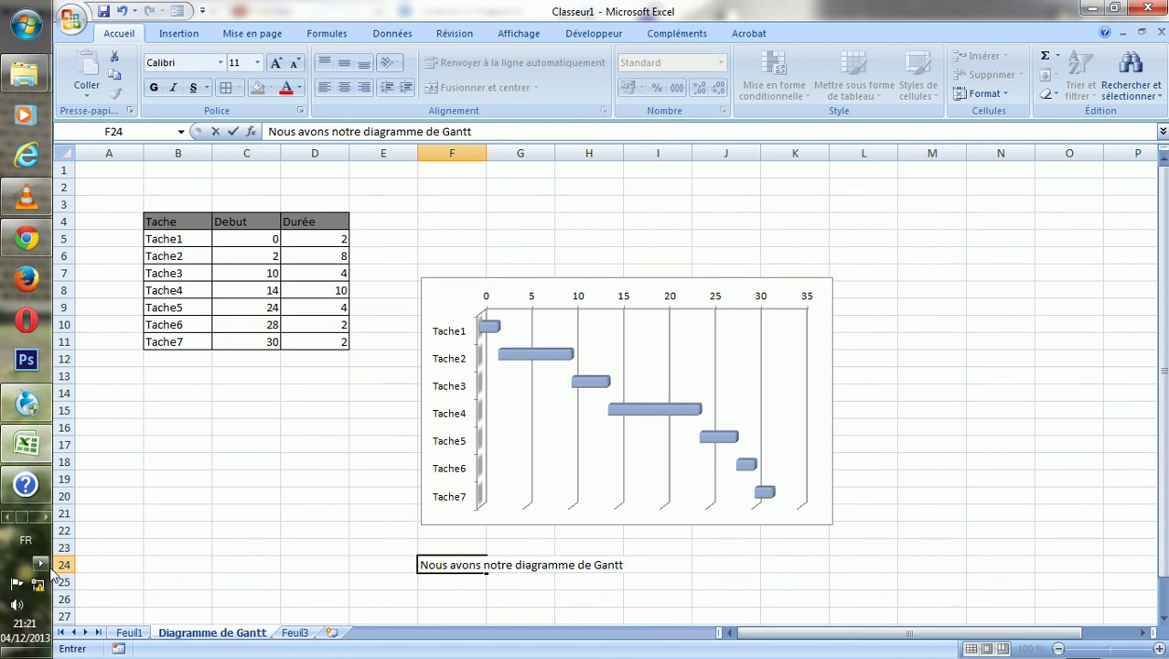
left_click(40, 563)
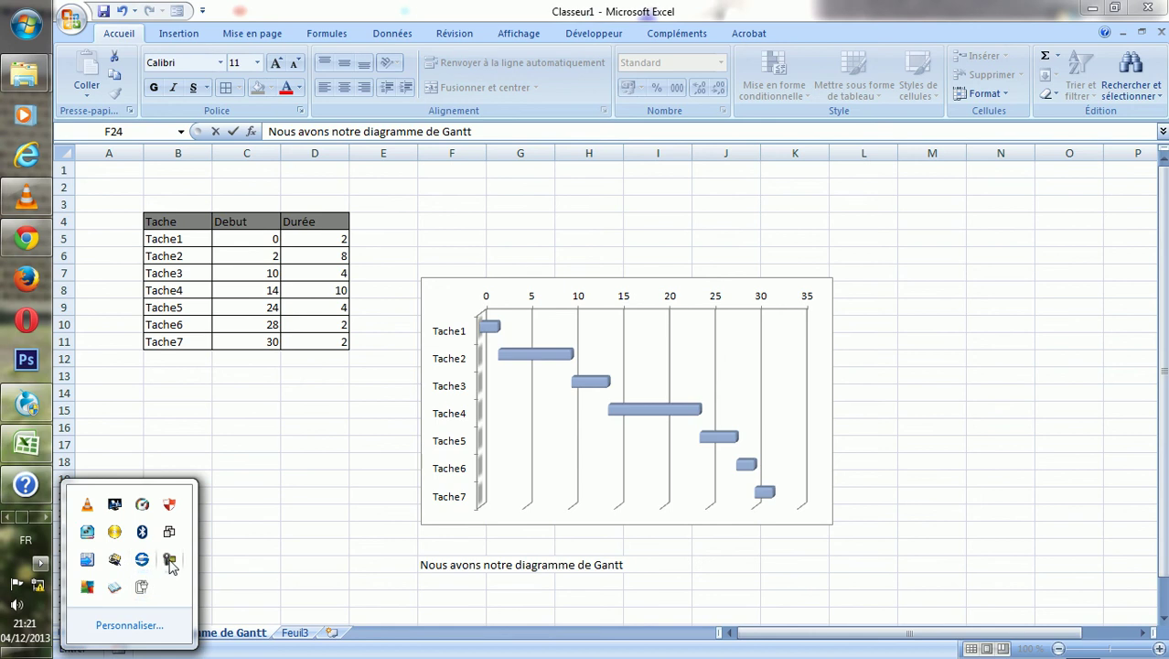